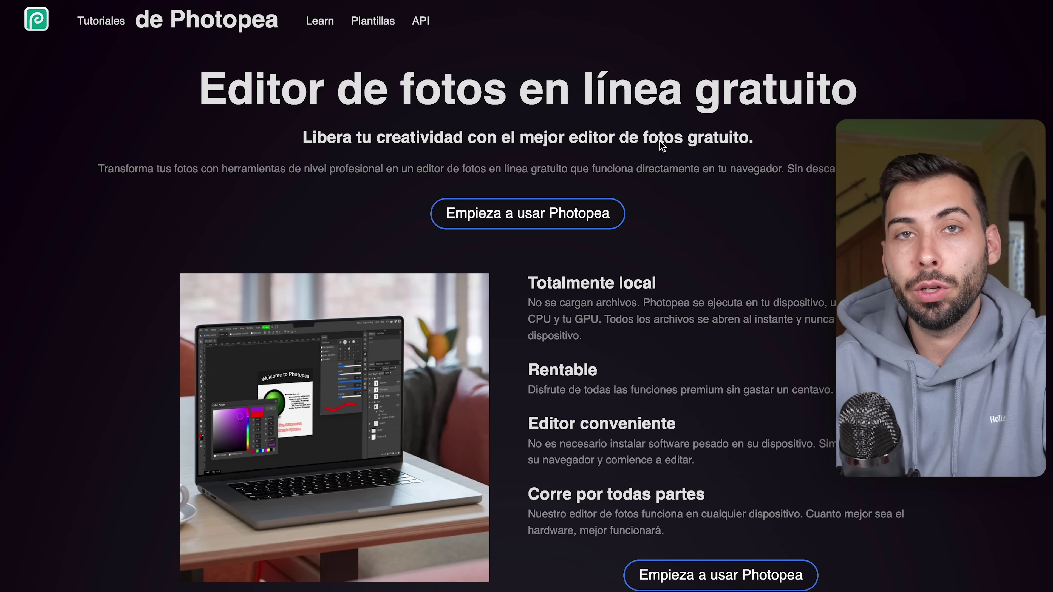
Scroll through the landing-page features, then launch the editor with 'Empieza a usar Photopea'.
scroll(662, 145, "down", 3)
left_click_drag(528, 178, 629, 170)
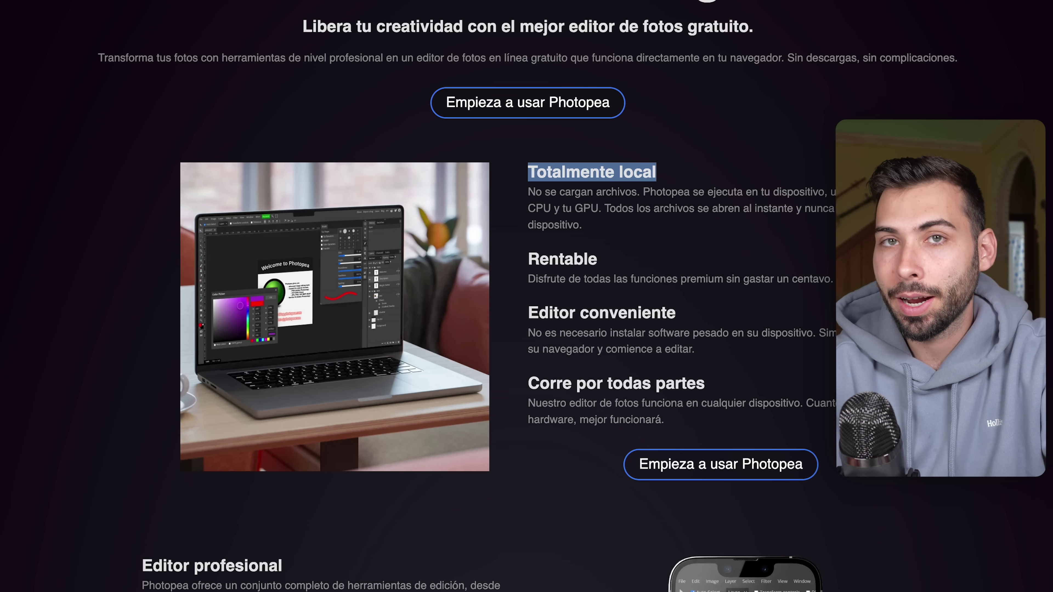
scroll(629, 296, "down", 1)
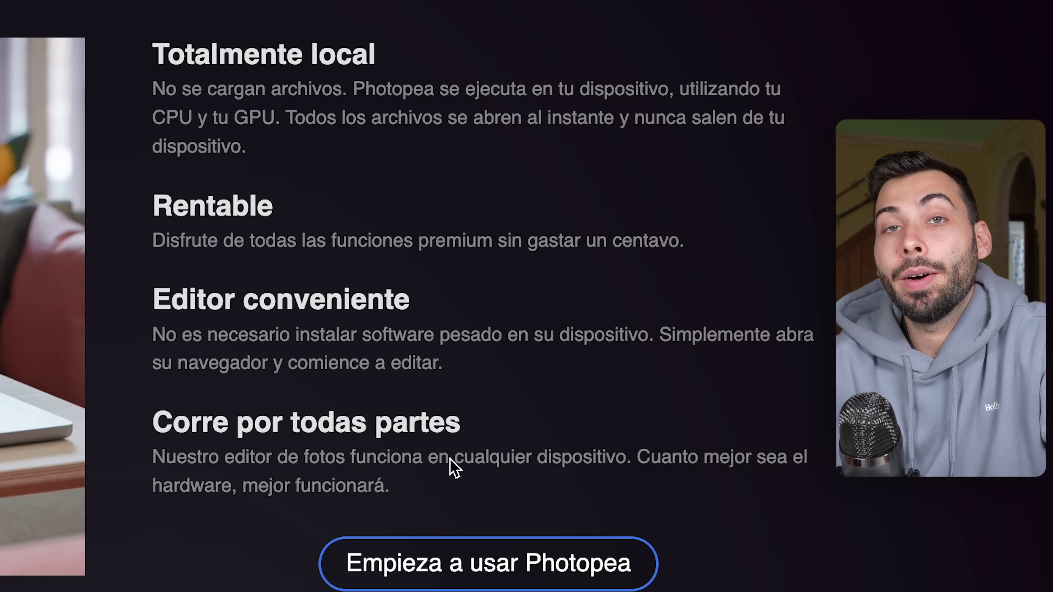
left_click_drag(450, 459, 627, 462)
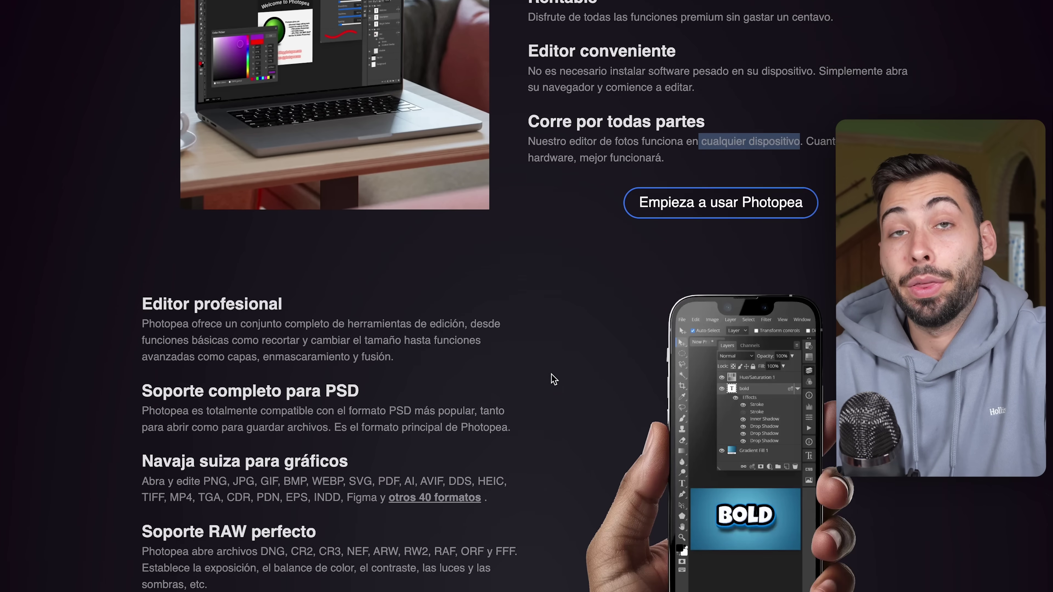
scroll(553, 378, "down", 5)
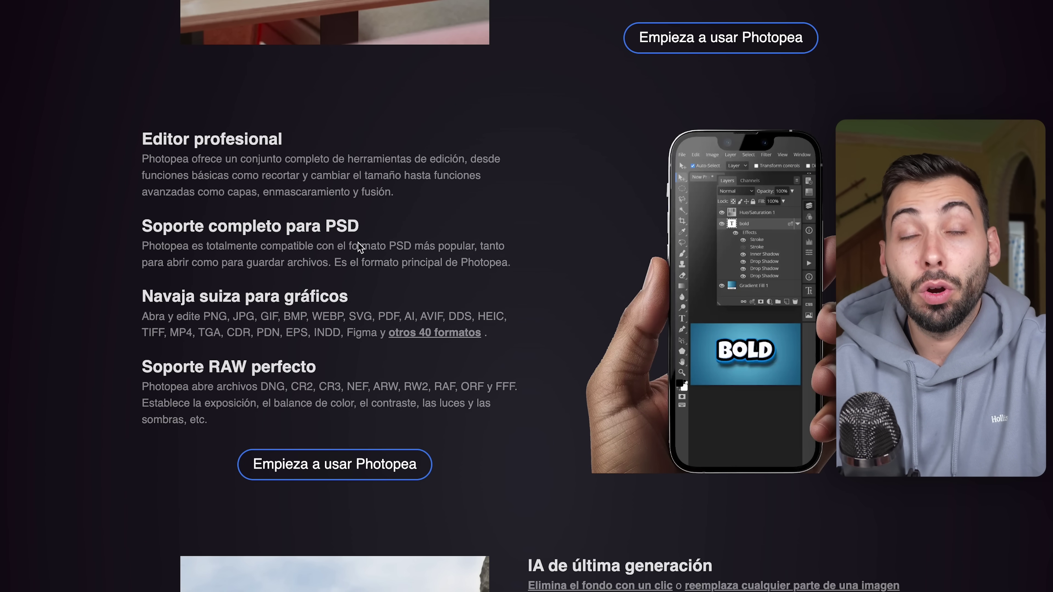
scroll(372, 252, "down", 1)
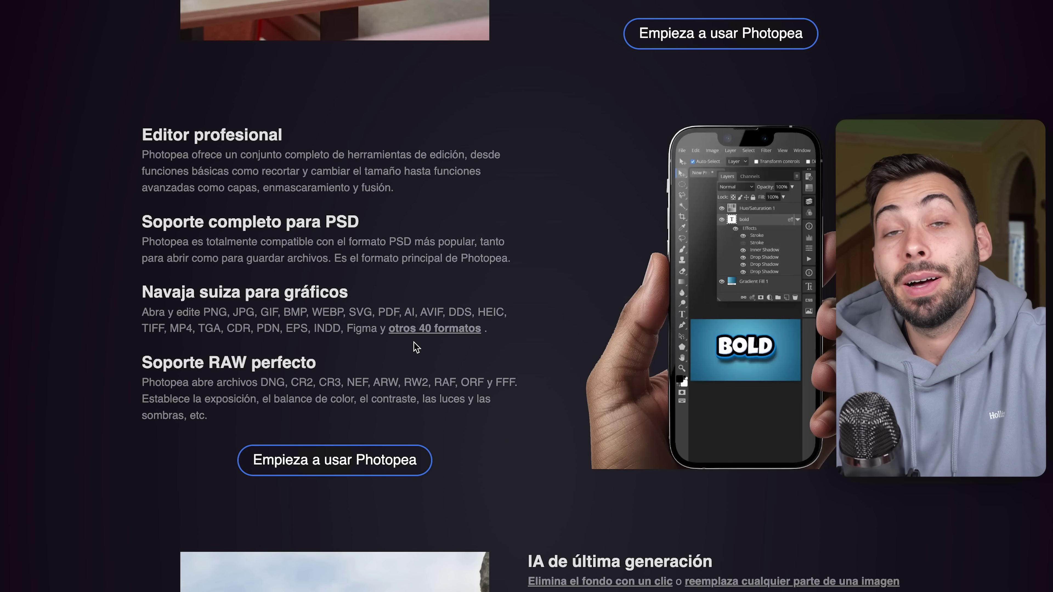
scroll(443, 339, "down", 10)
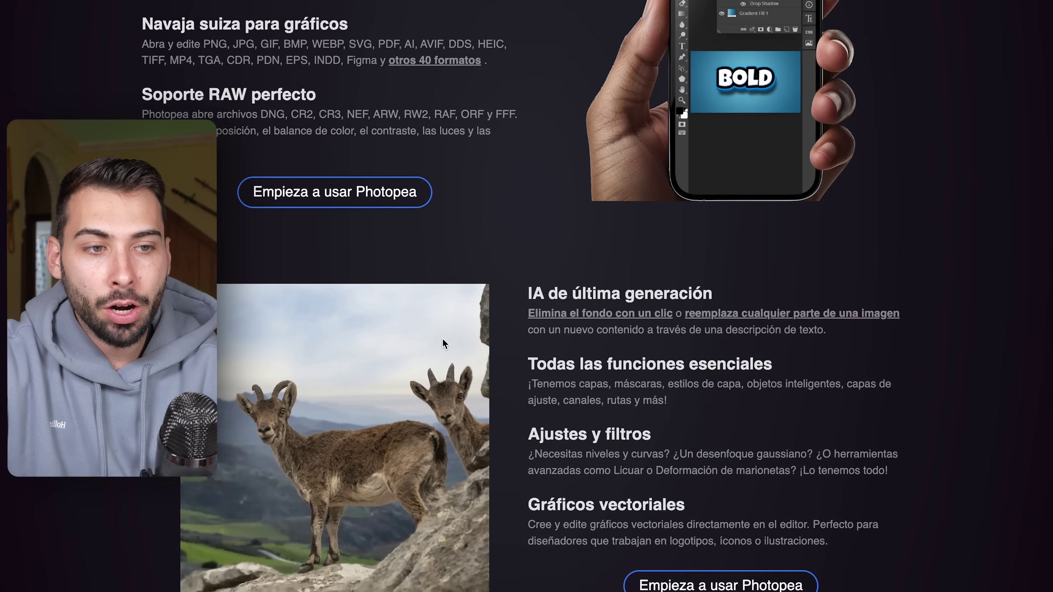
scroll(445, 343, "down", 1)
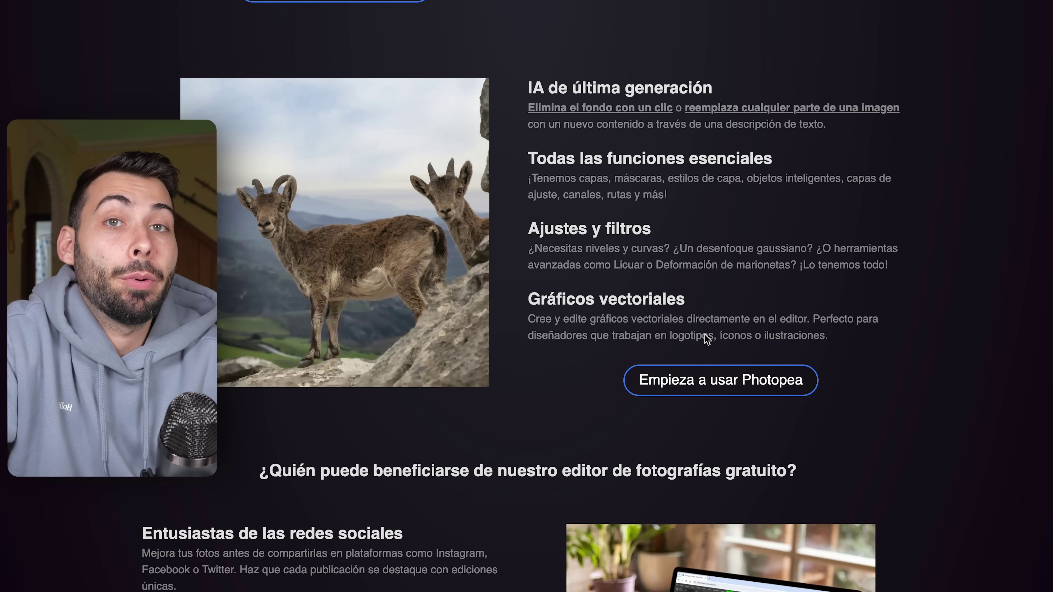
left_click(763, 382)
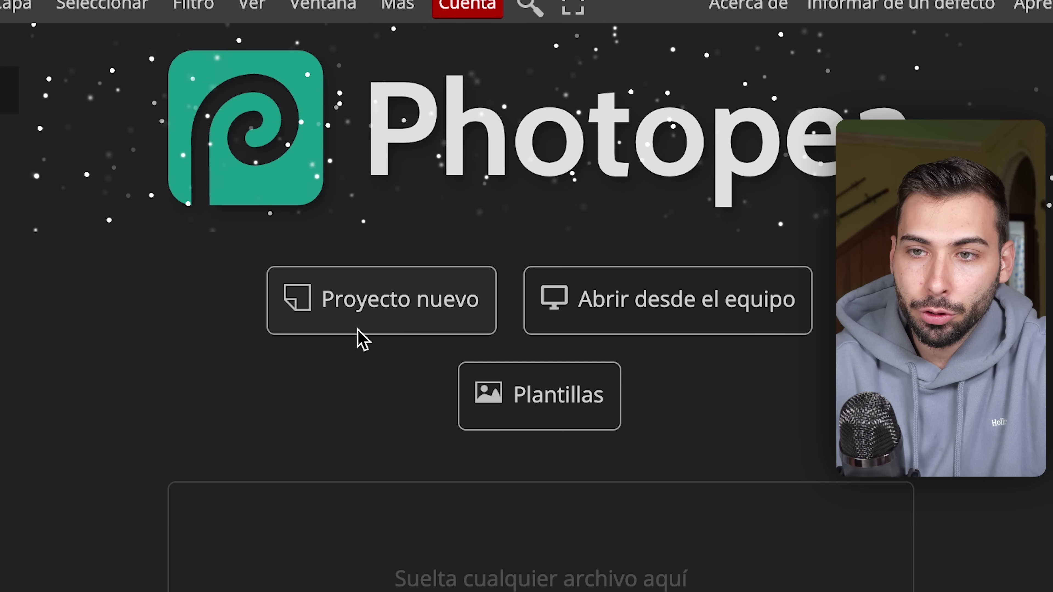
Browse the Impresión and Foto presets, then create a 1080 × 1080 Instagram canvas.
left_click(410, 326)
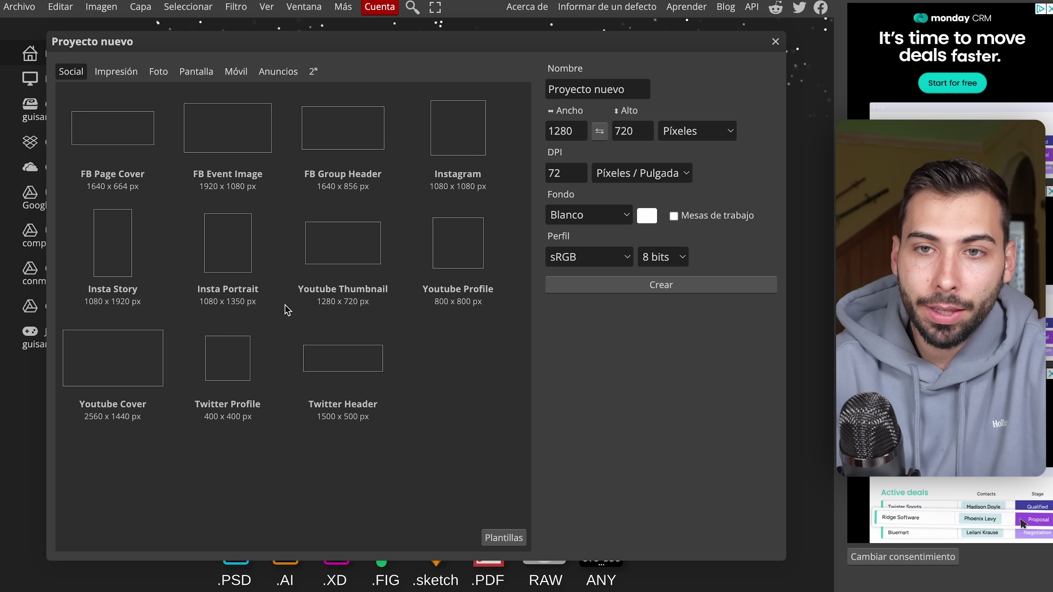
left_click(133, 72)
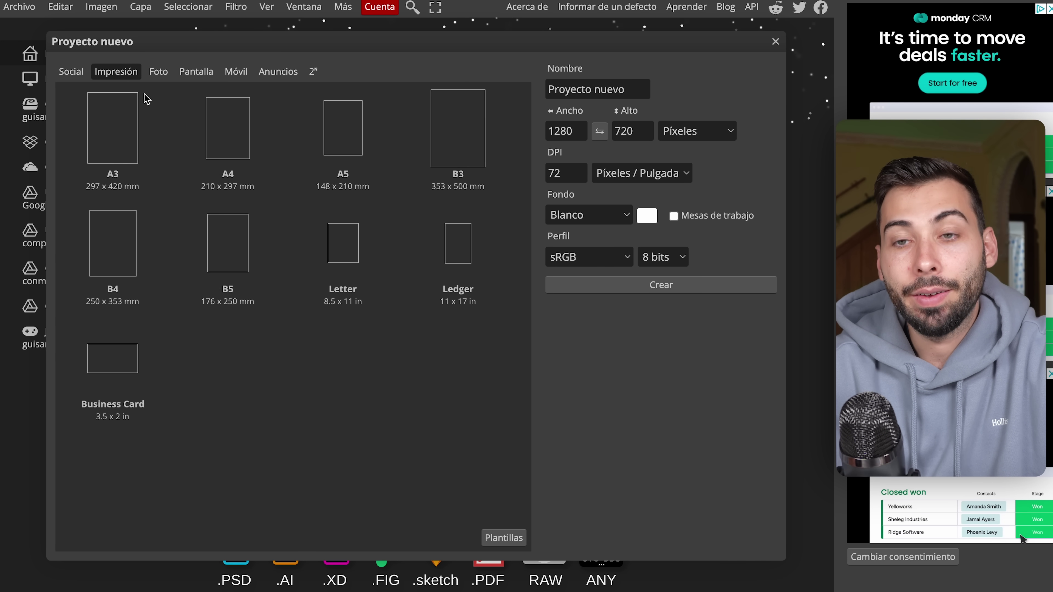
left_click(172, 72)
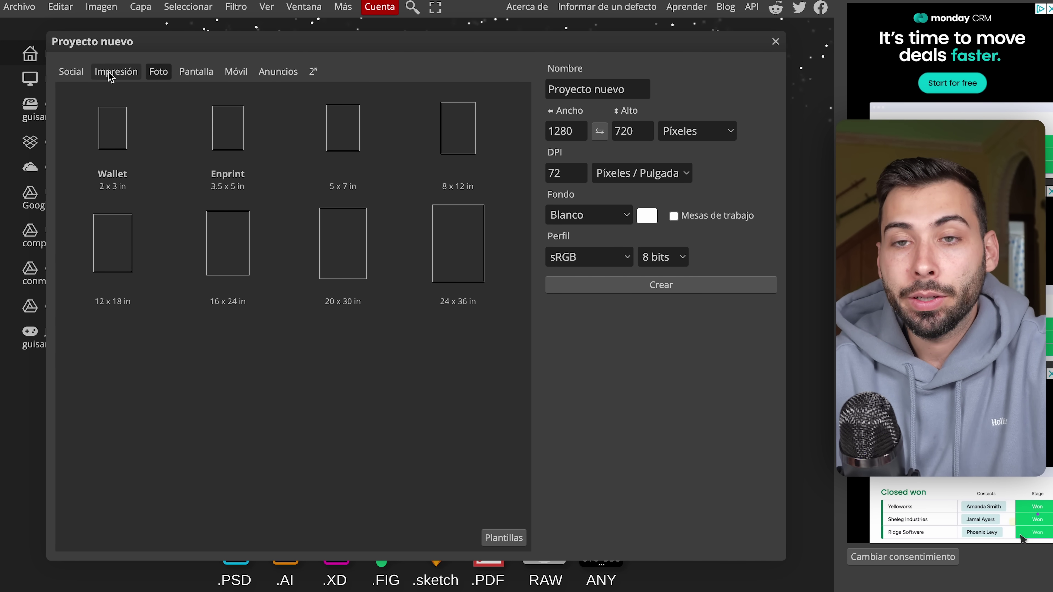
left_click(74, 74)
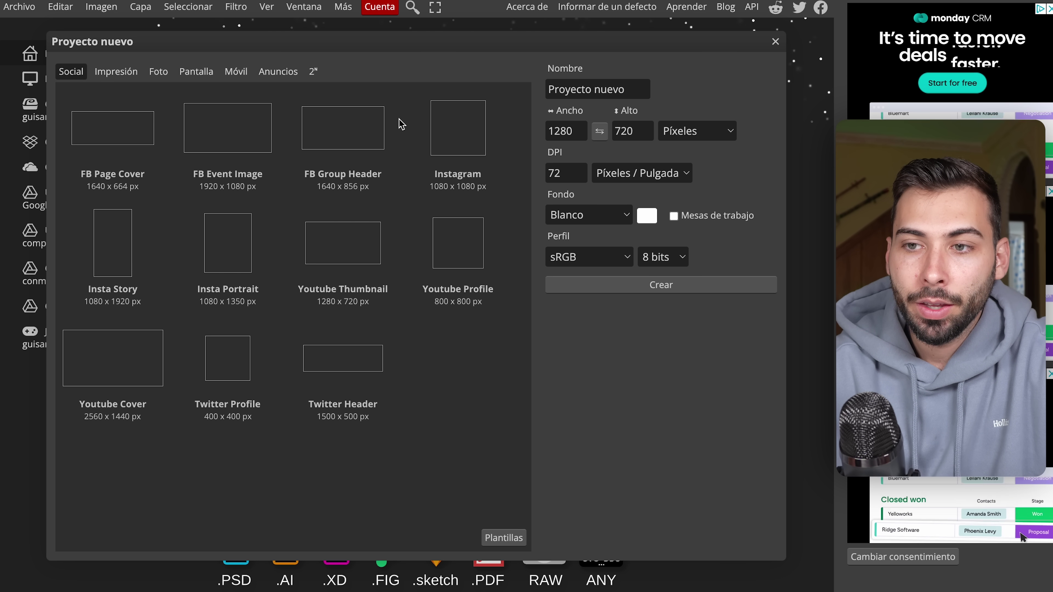
left_click(479, 141)
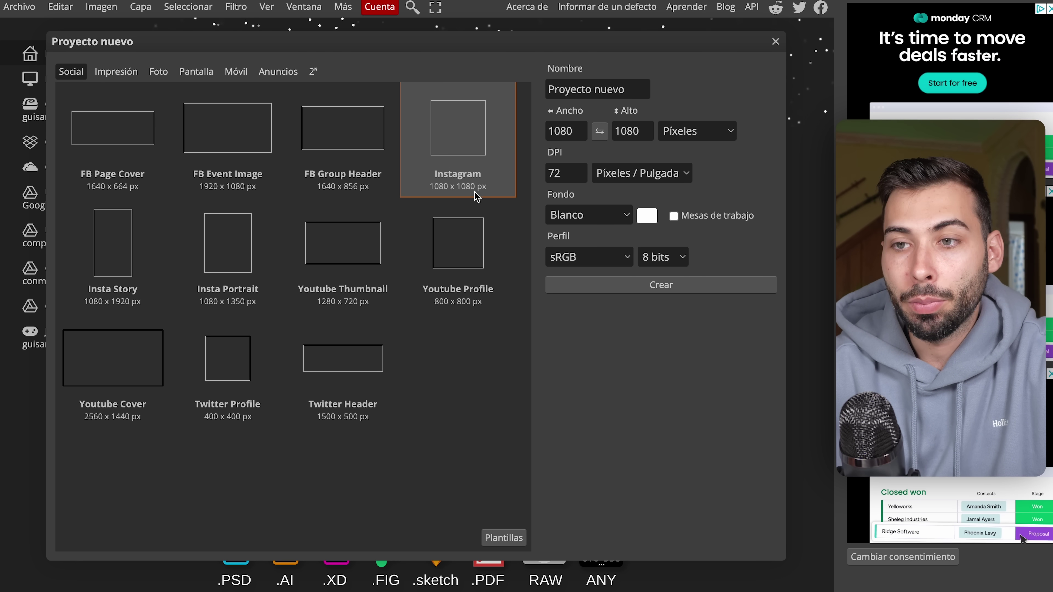
left_click(645, 287)
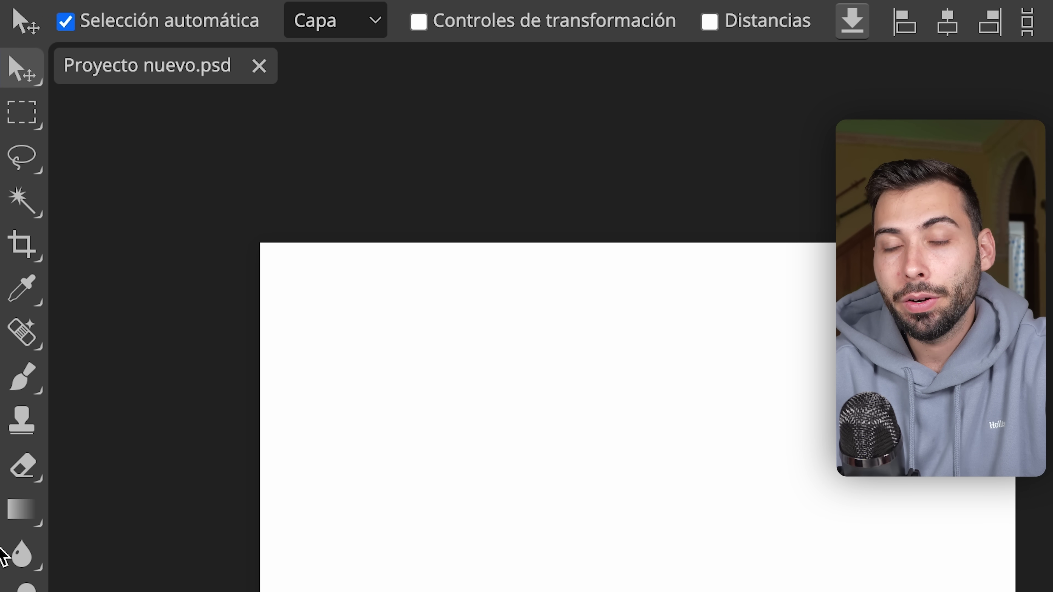
Select the entire white canvas with the Magic Wand.
key("m")
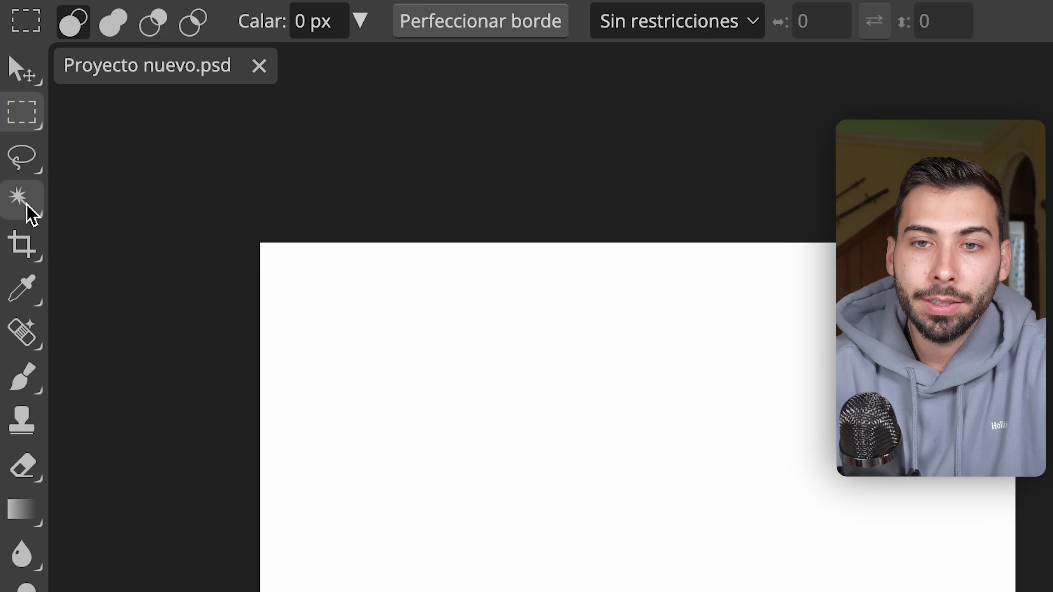
left_click(26, 206)
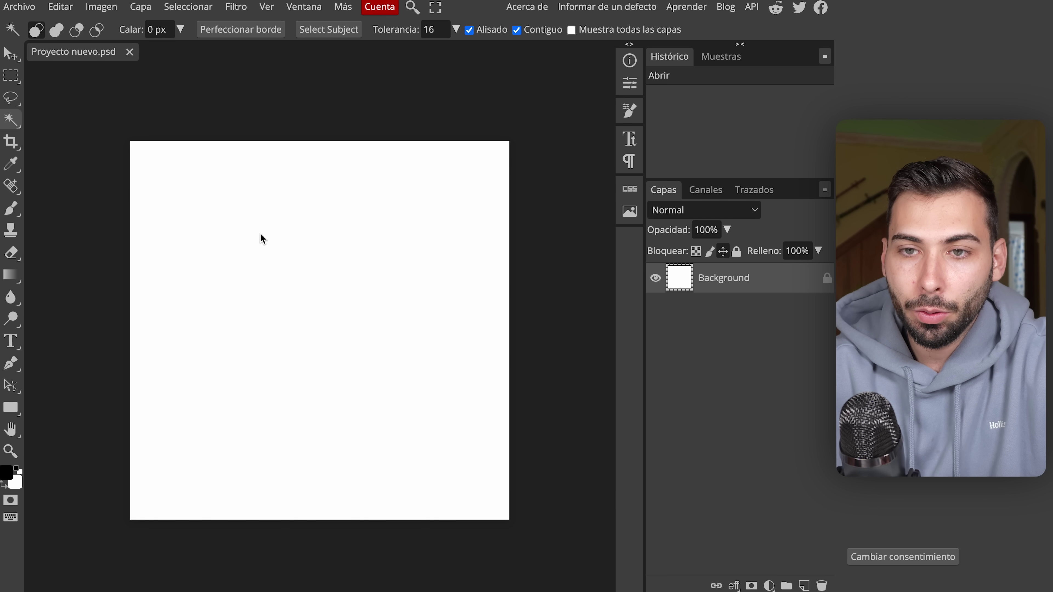
left_click(260, 234)
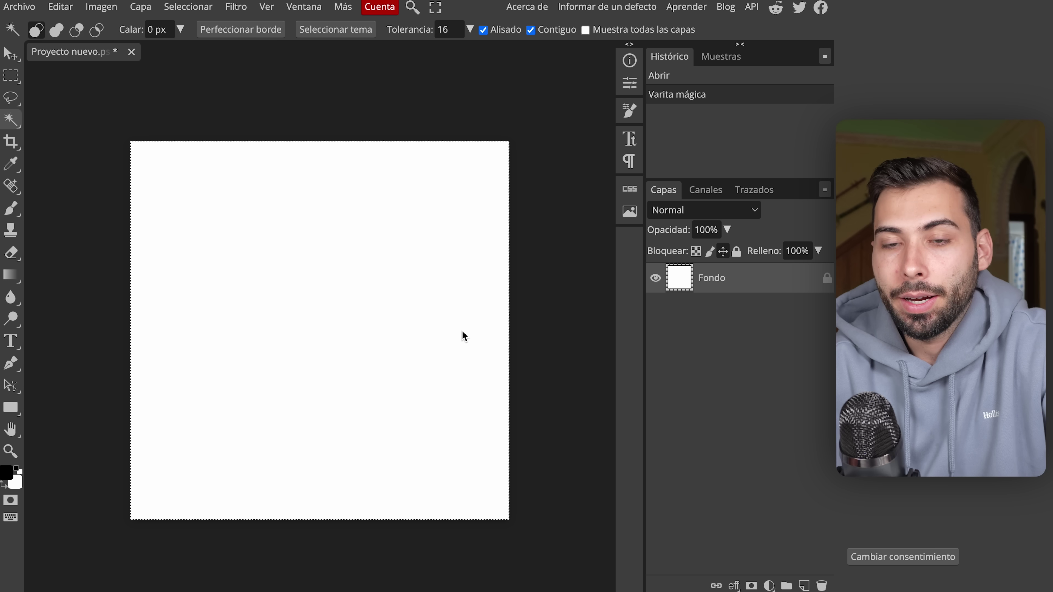
Request a Reemplazo mágico of the selection with new content 'bosque'.
left_click(15, 191)
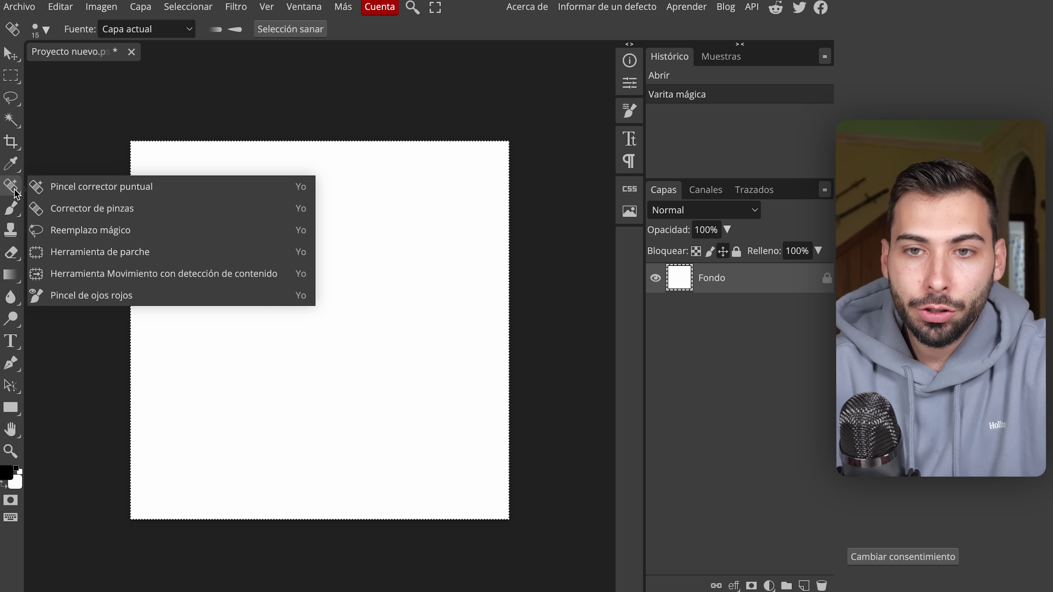
left_click(83, 241)
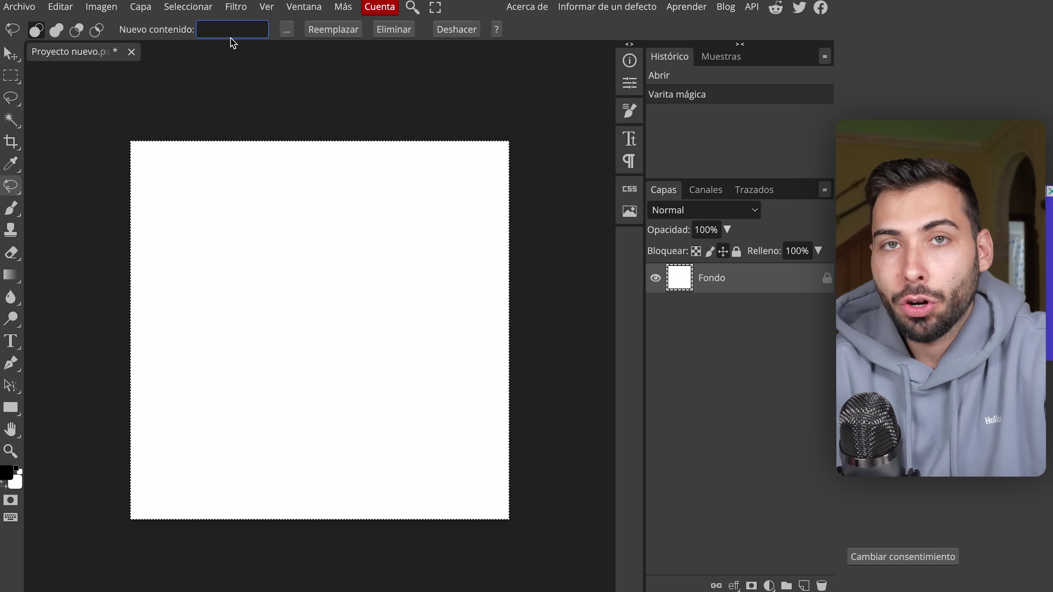
type("bosque")
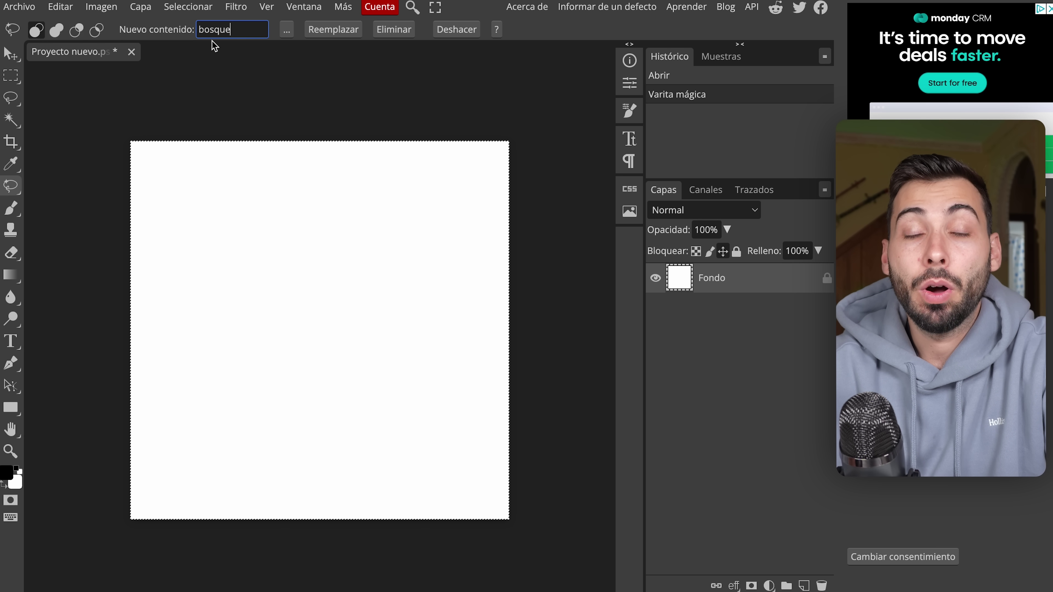
left_click(341, 35)
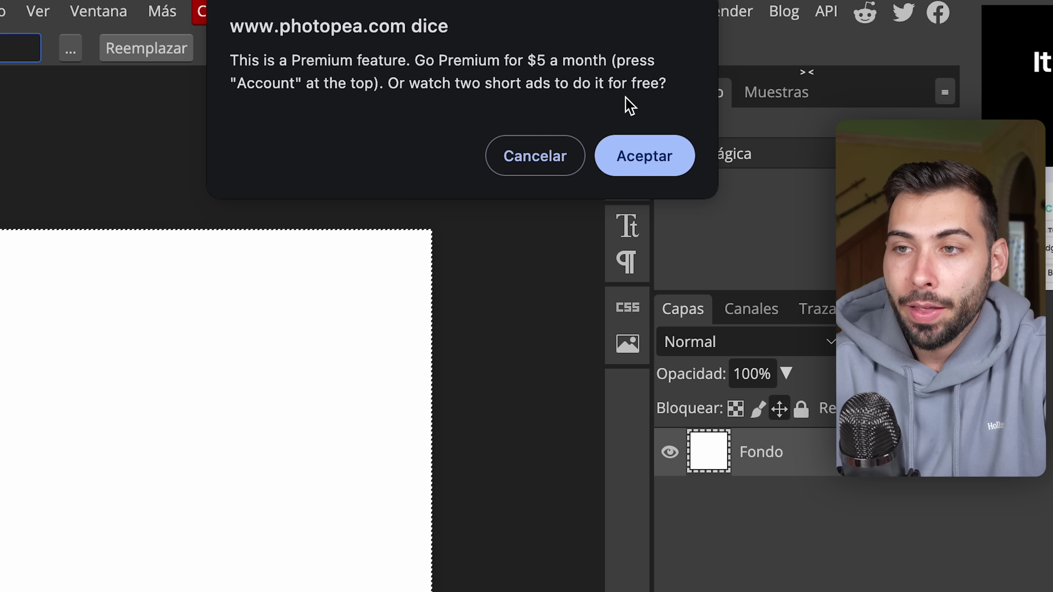
Accept the Premium ad offer and dismiss both ads to get the Bosque forest layer.
left_click(669, 166)
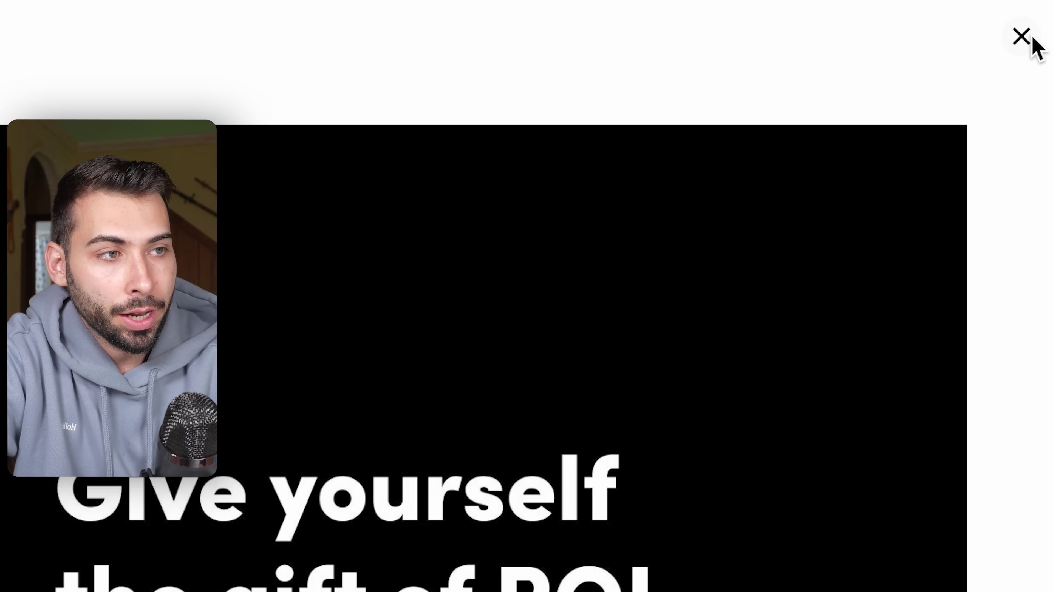
left_click(1022, 36)
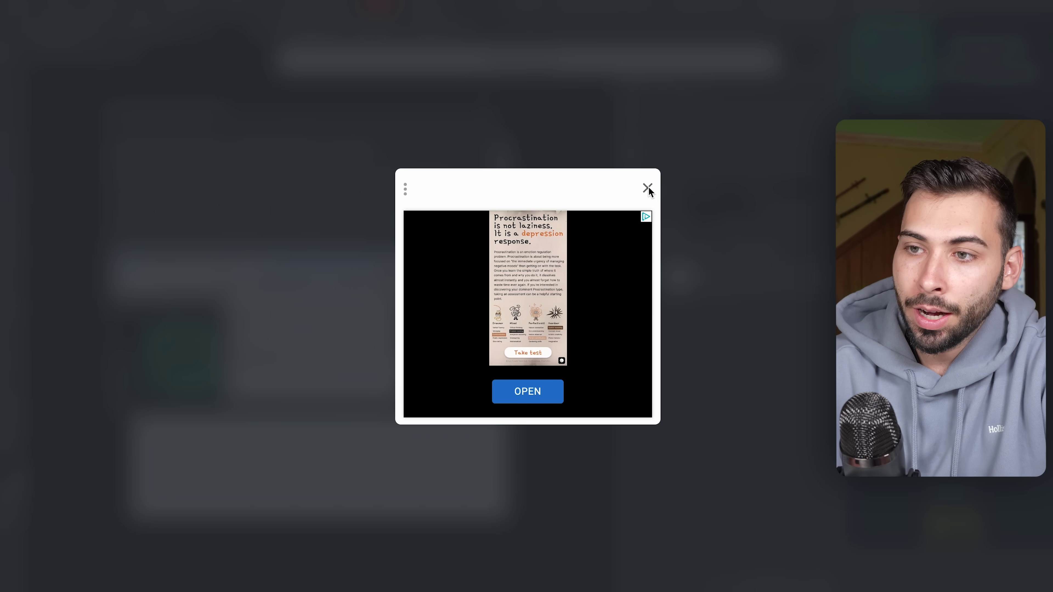
left_click(647, 189)
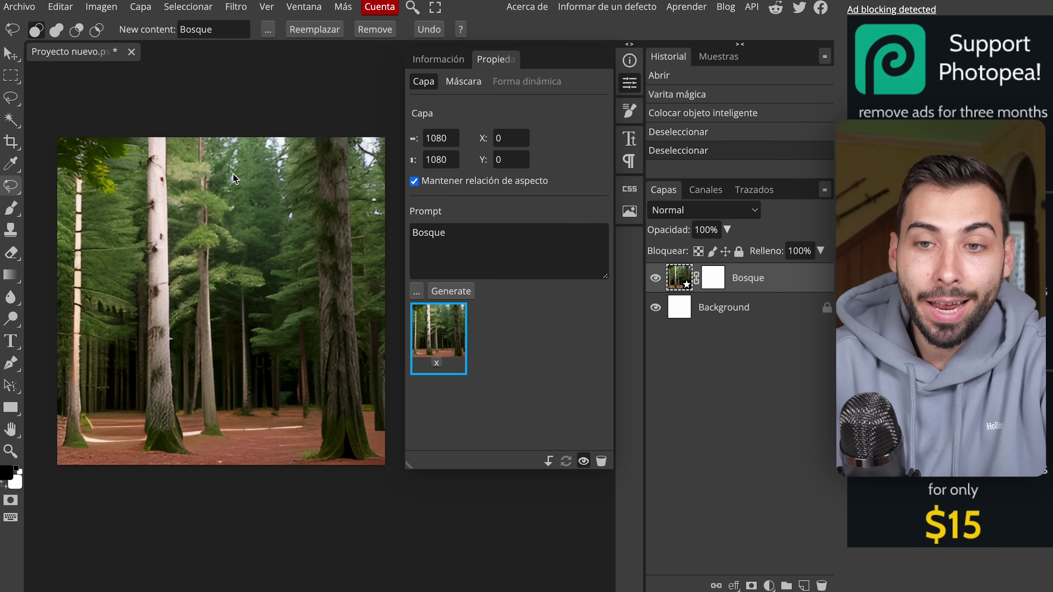
Hide the Properties panel and pick Magic Replace from the retouching tool group.
scroll(215, 287, "up", 3)
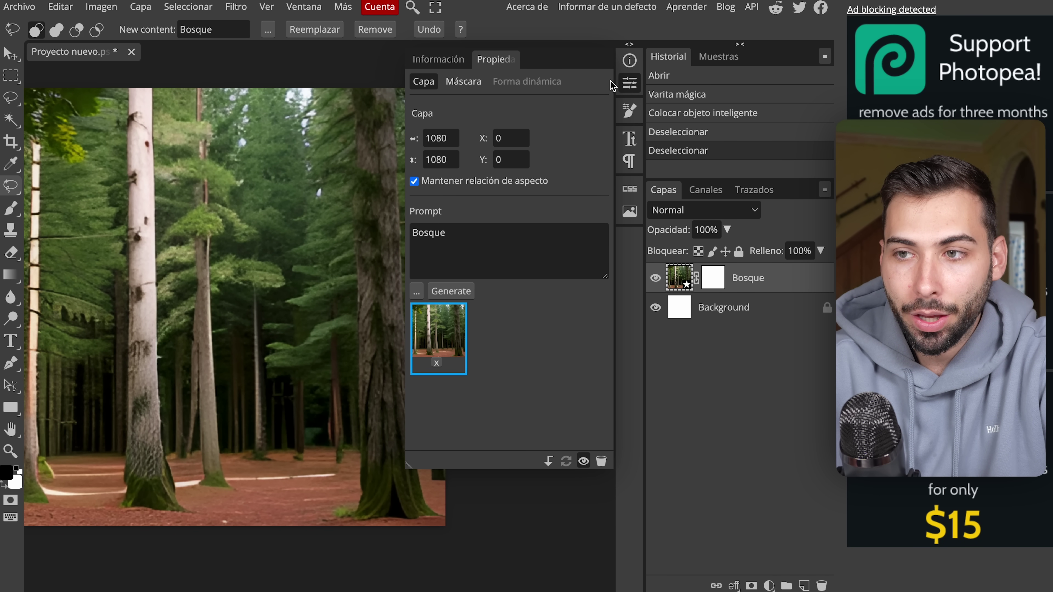
left_click(629, 82)
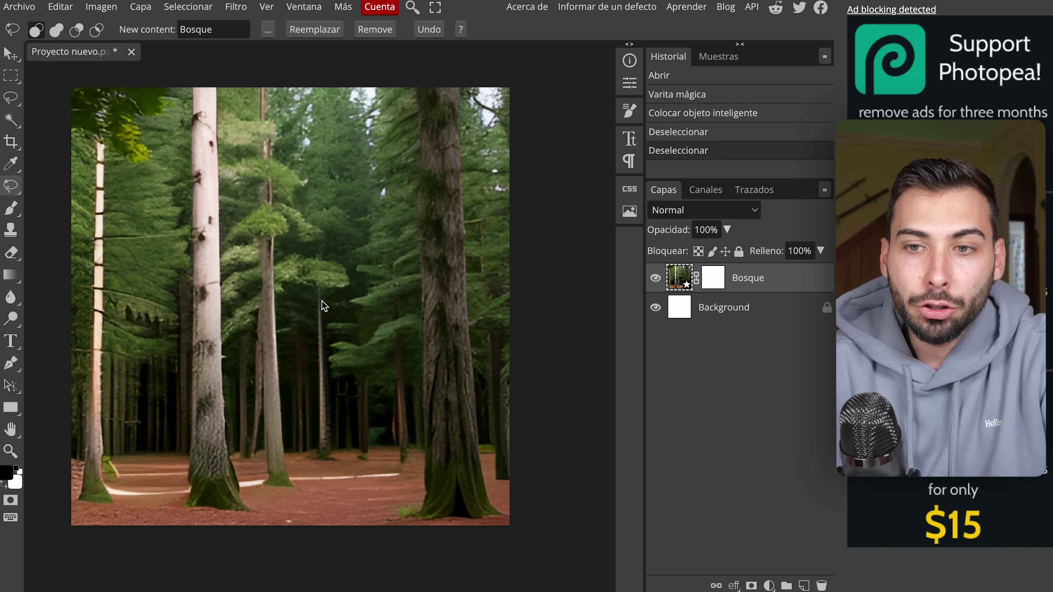
scroll(322, 301, "left", 3)
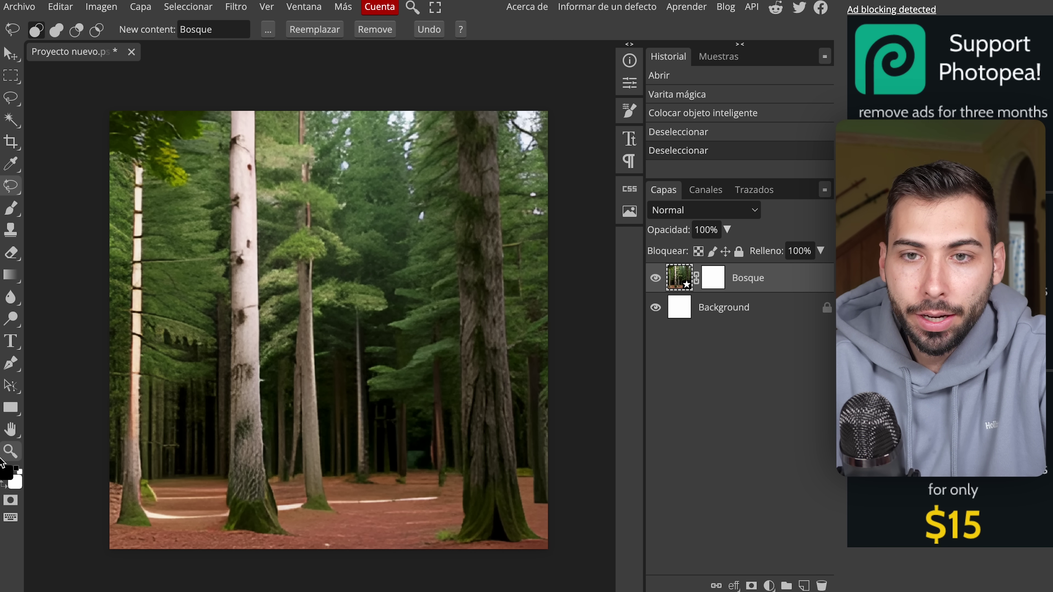
right_click(22, 192)
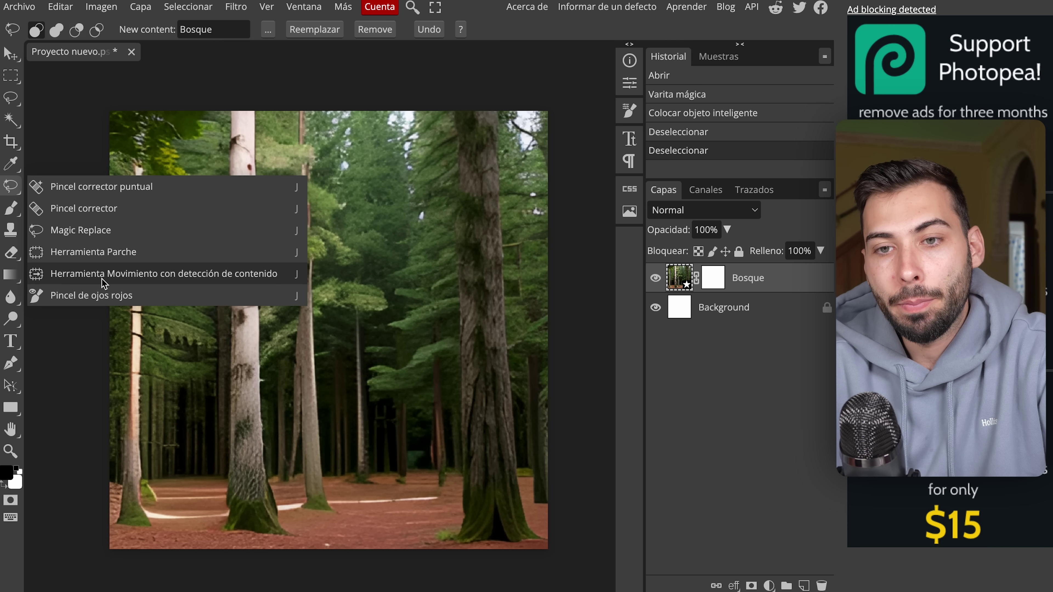
left_click(18, 7)
mouse_move(343, 7)
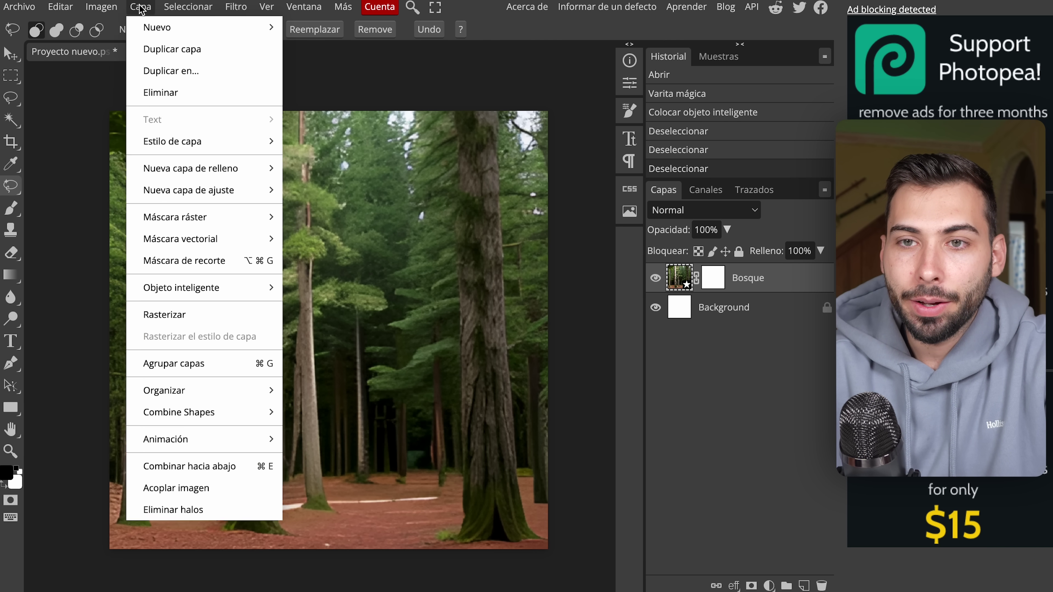
left_click(339, 12)
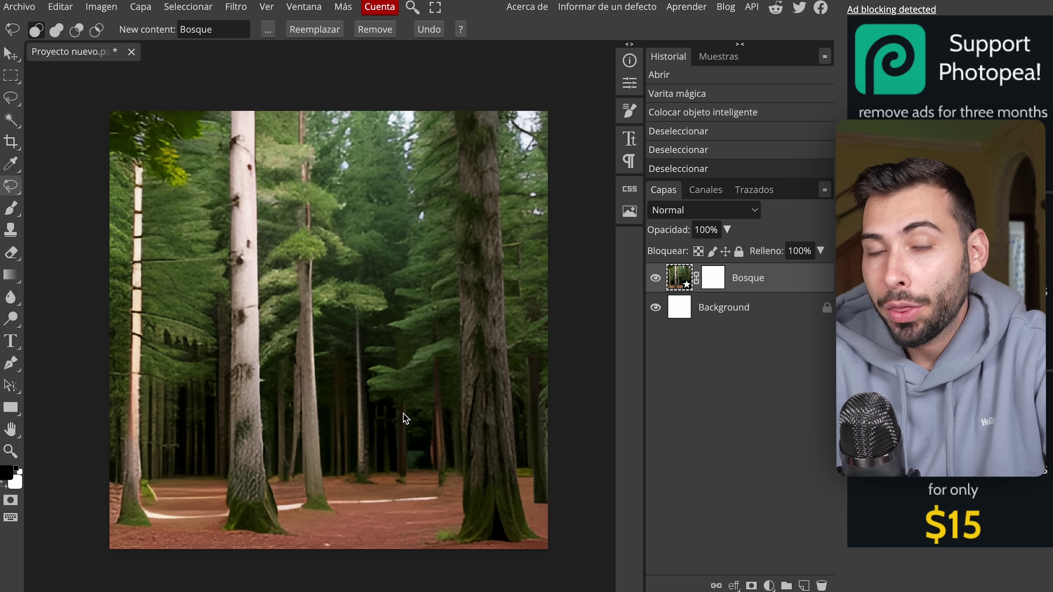
right_click(14, 195)
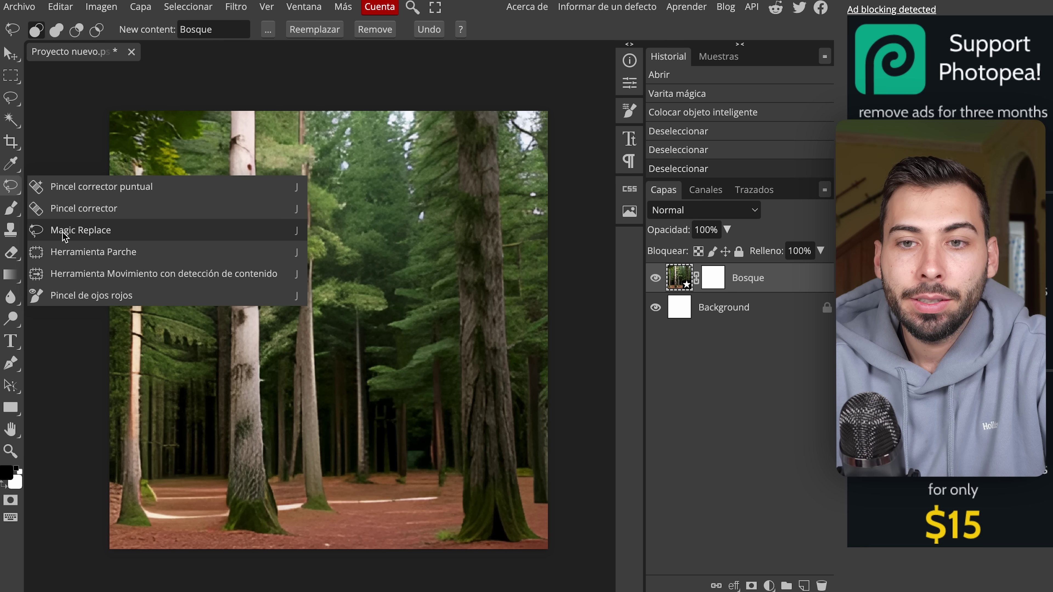
left_click(98, 236)
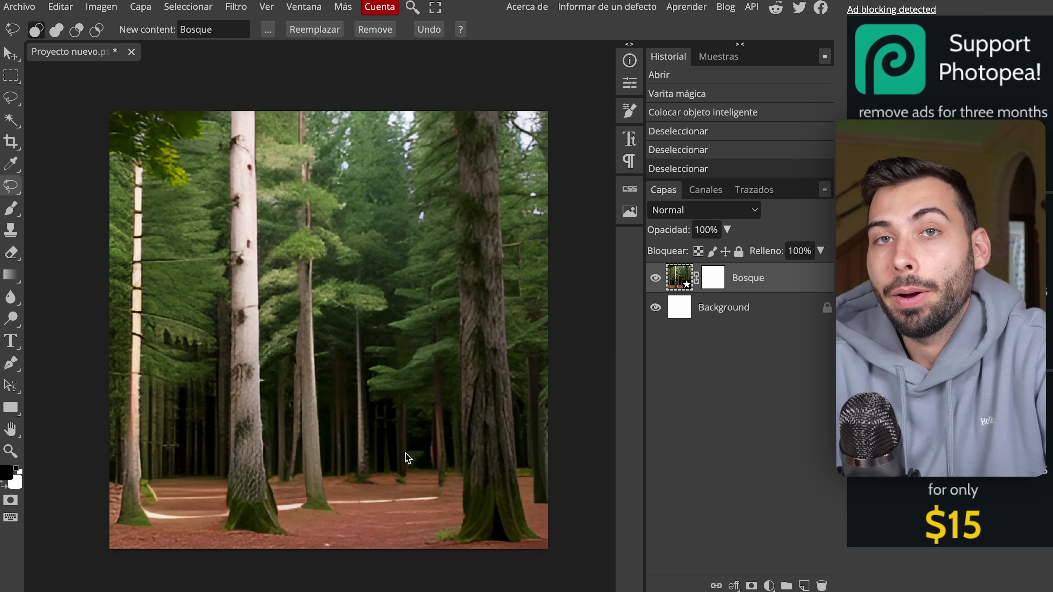
Lasso the forest-floor patch between the central trees and request 'Coche rojo' there.
left_click_drag(396, 439, 313, 449)
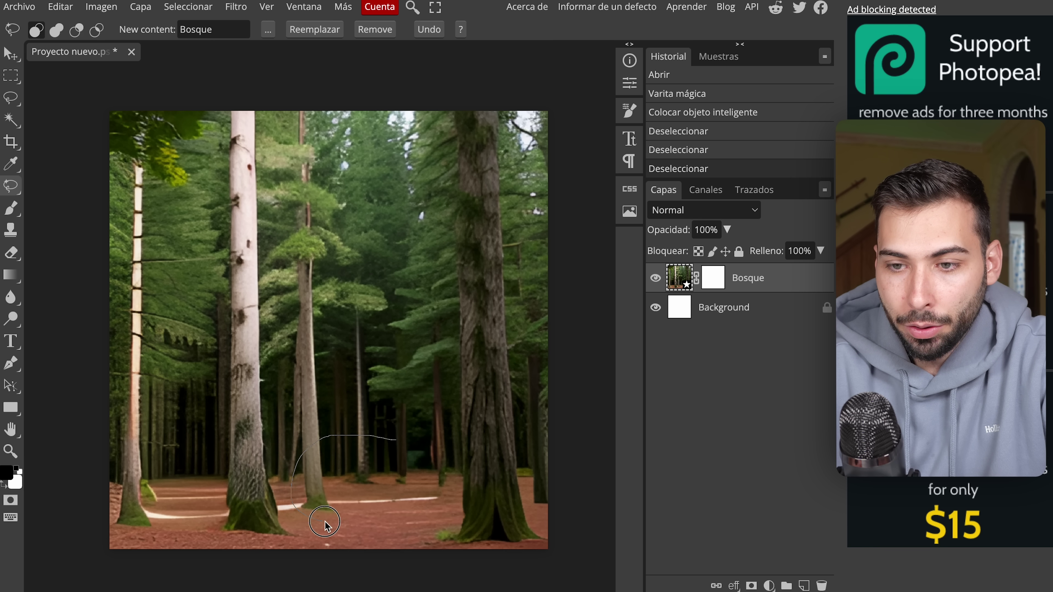
left_click_drag(412, 448, 396, 446)
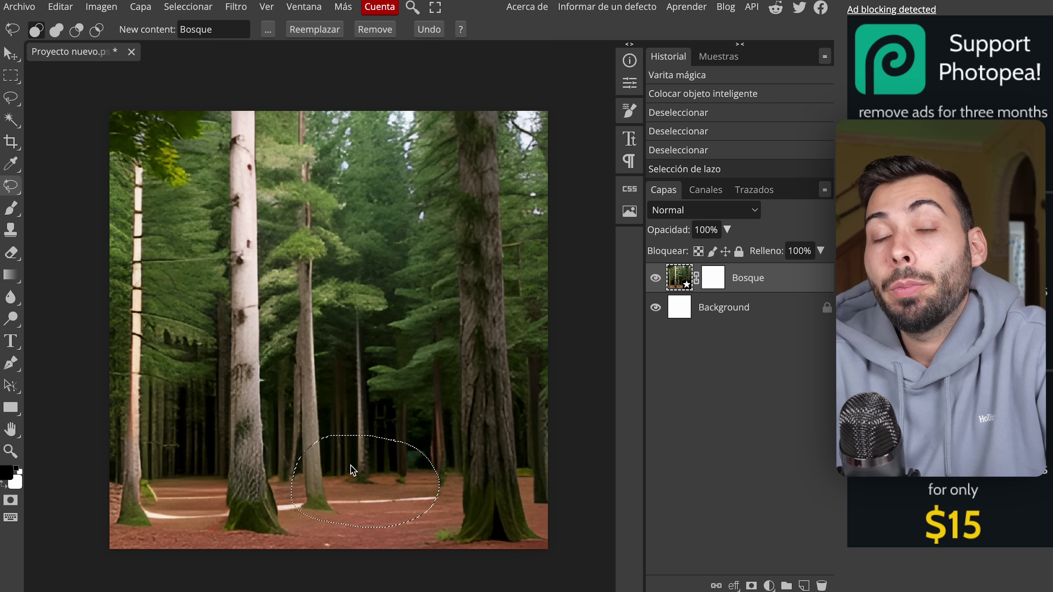
left_click(238, 32)
left_click_drag(239, 33, 175, 30)
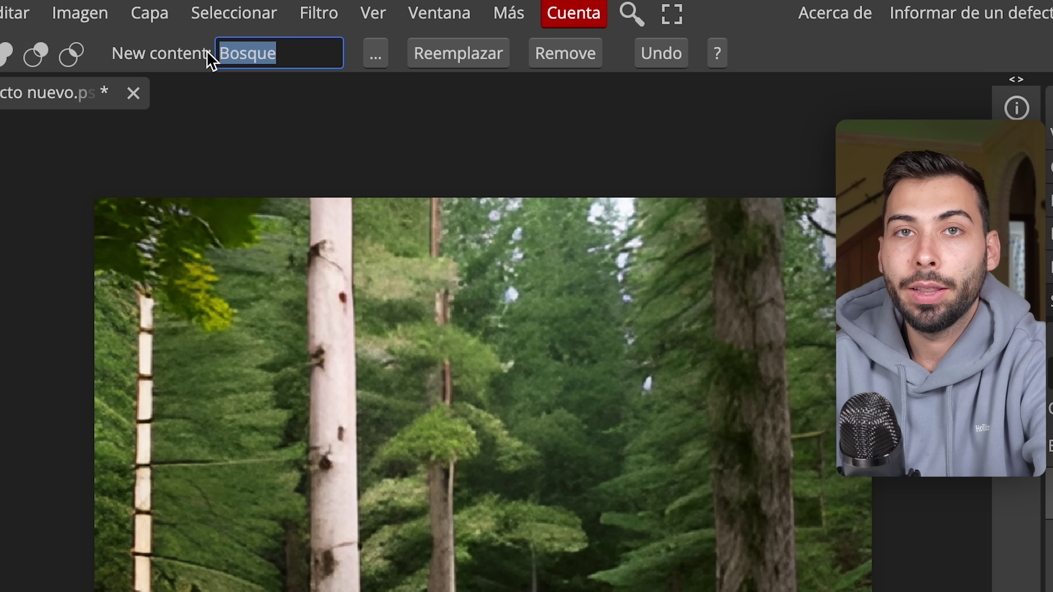
type("Coche rojo")
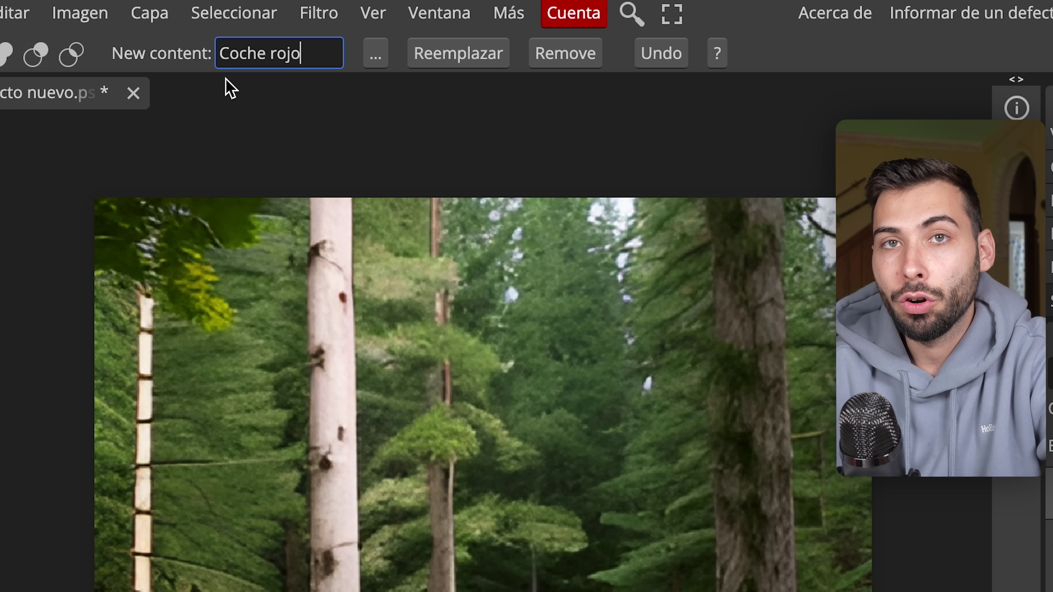
left_click(477, 64)
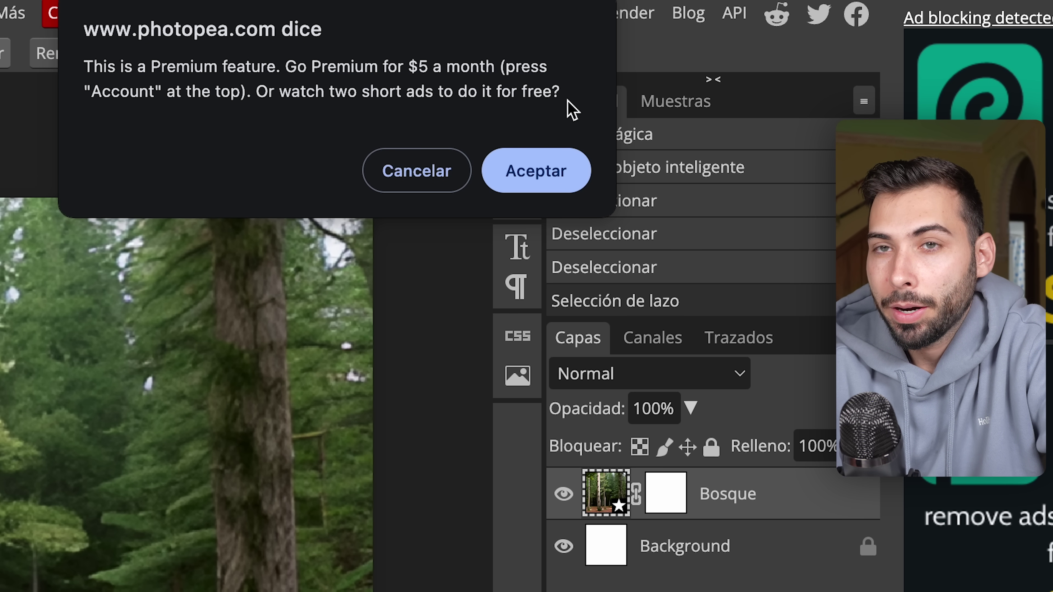
Accept the Premium prompt and get past the ads to receive the red car layer.
left_click(555, 170)
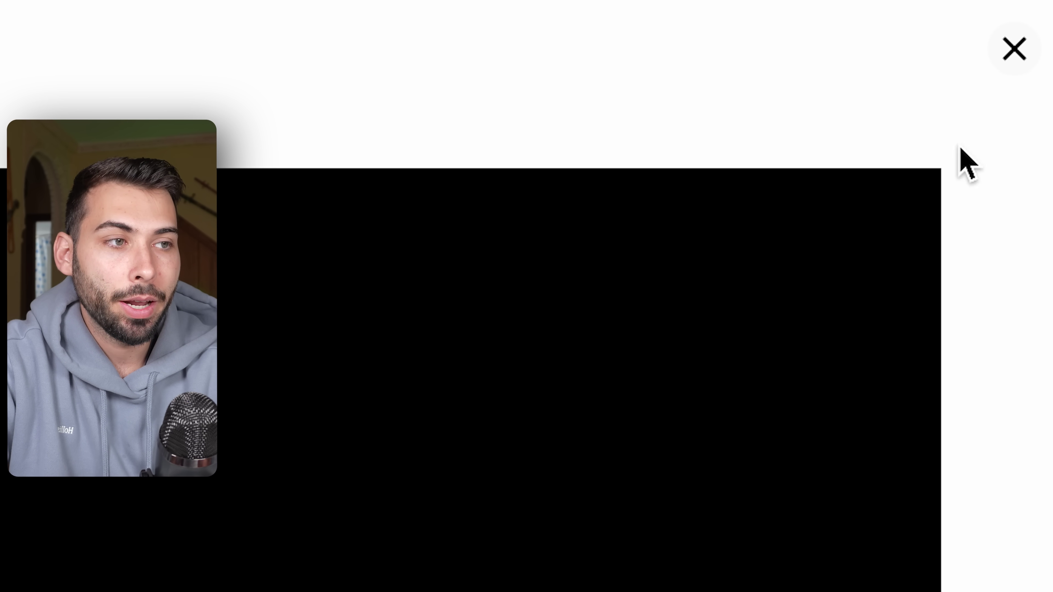
left_click(1016, 52)
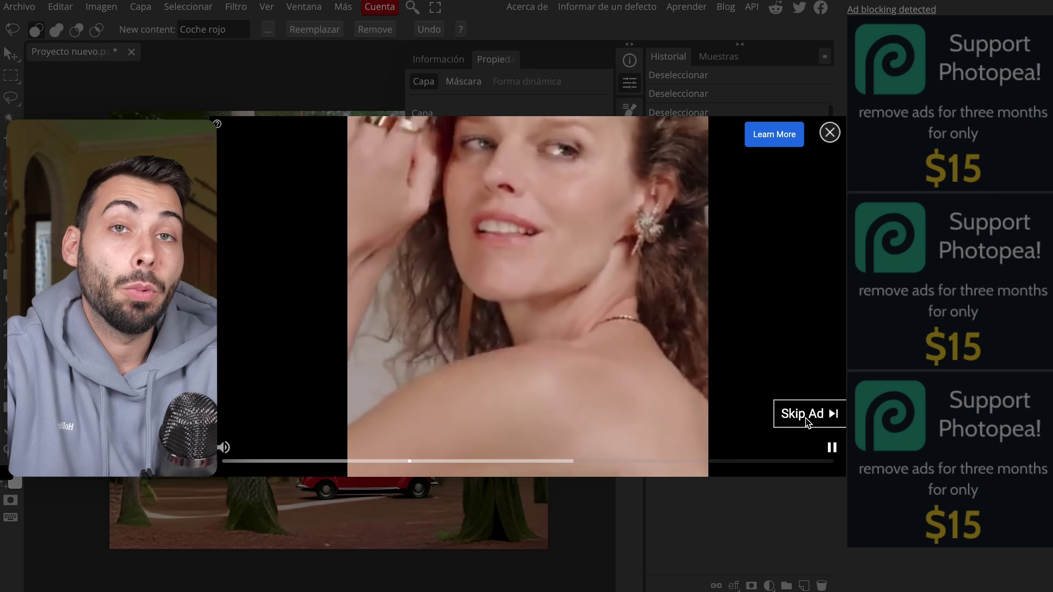
left_click(806, 421)
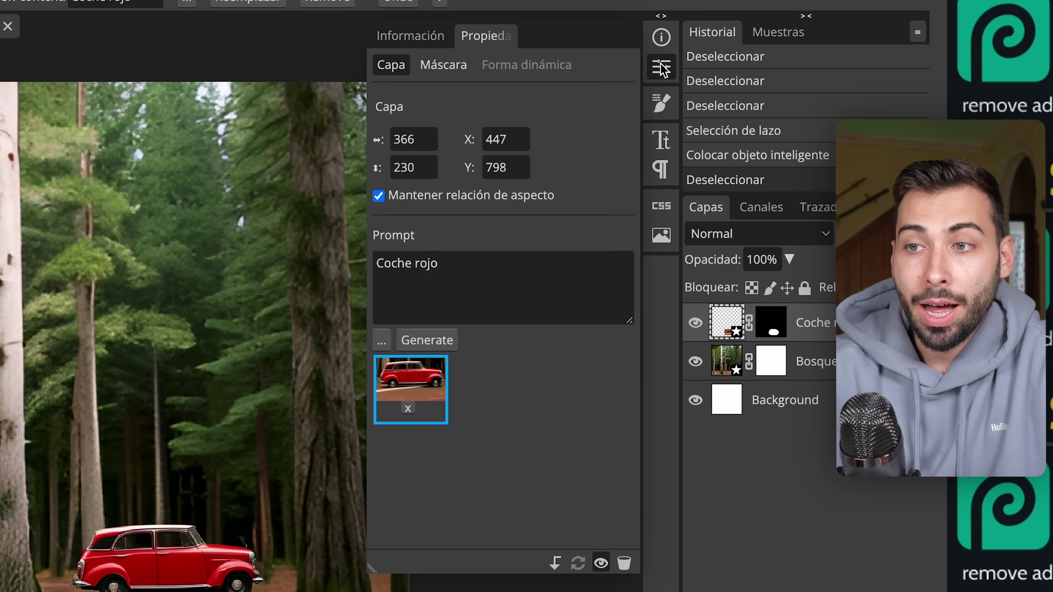
Generate another car variant, keep the all-red car, and close Properties.
left_click(484, 276)
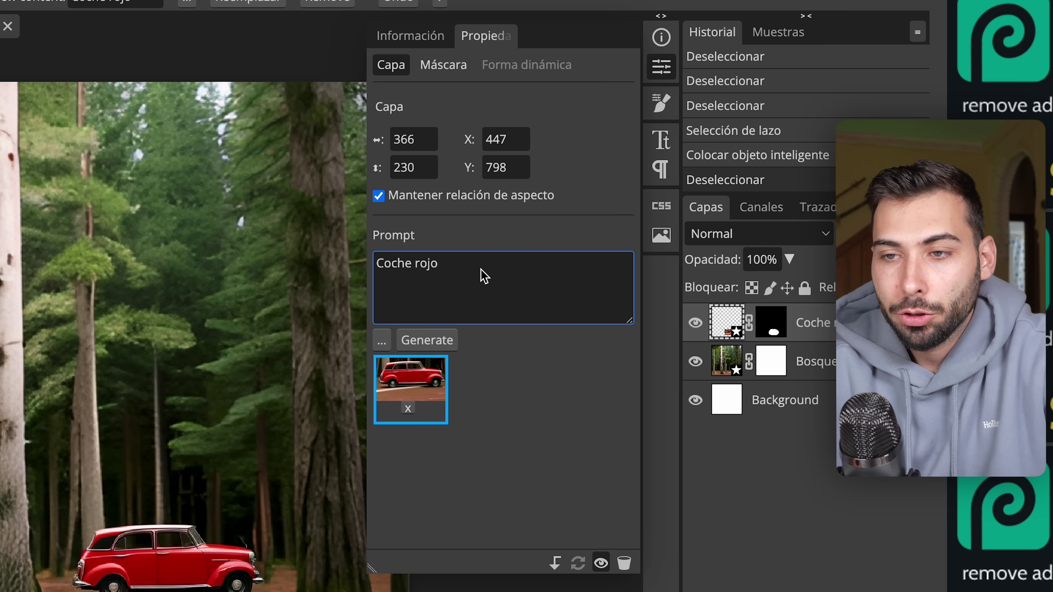
left_click(433, 344)
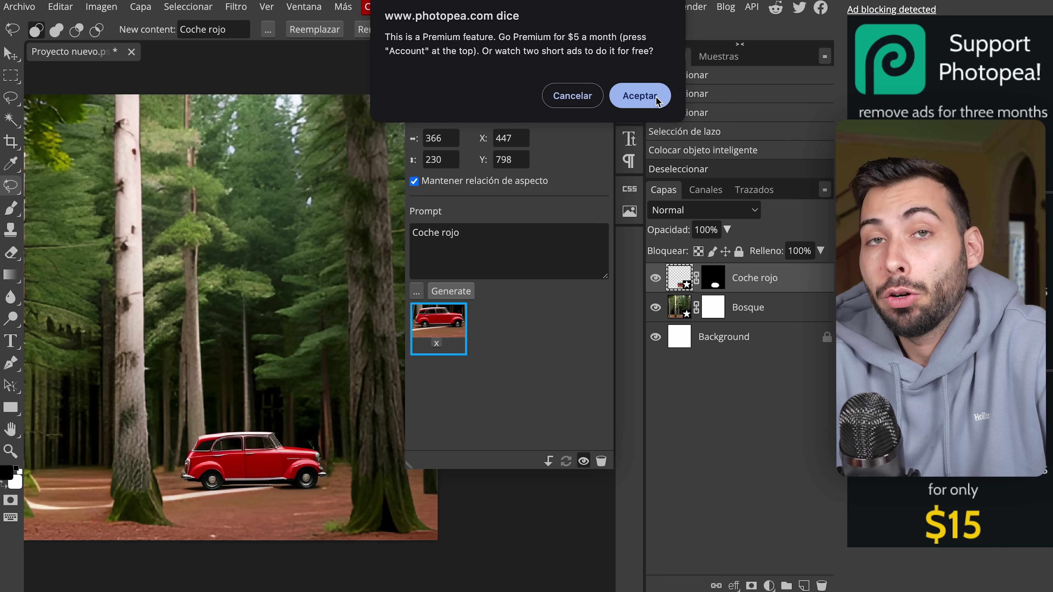
left_click(657, 99)
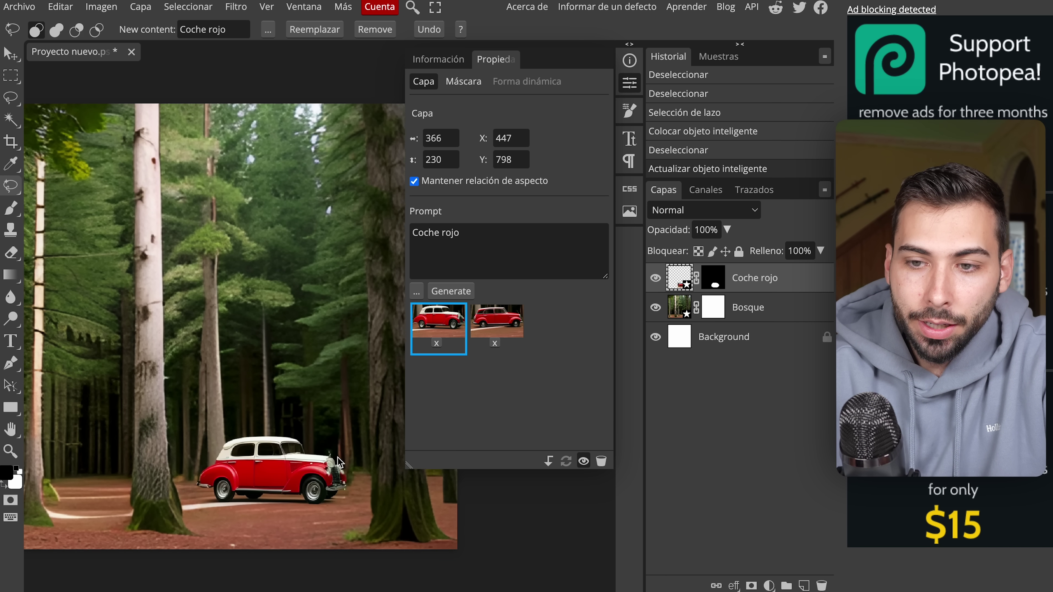
scroll(337, 458, "down", 2)
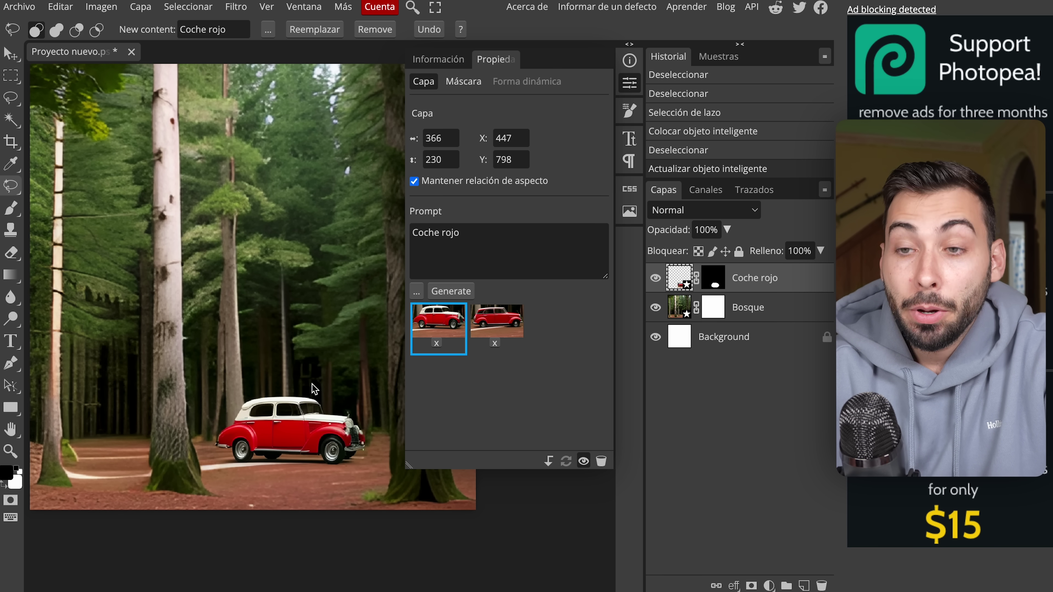
left_click(503, 320)
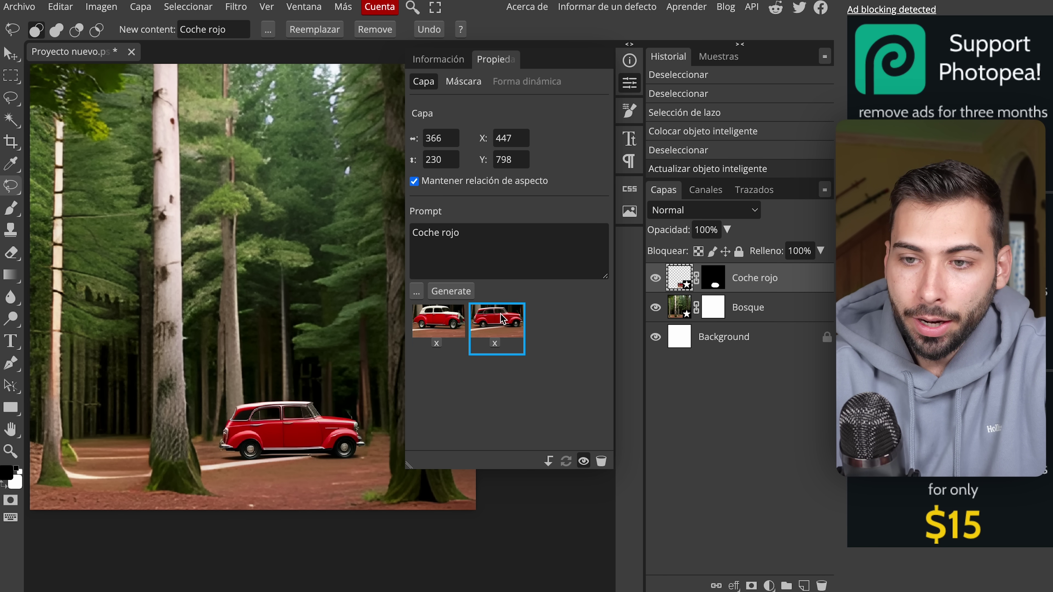
left_click(639, 83)
scroll(348, 331, "down", 2)
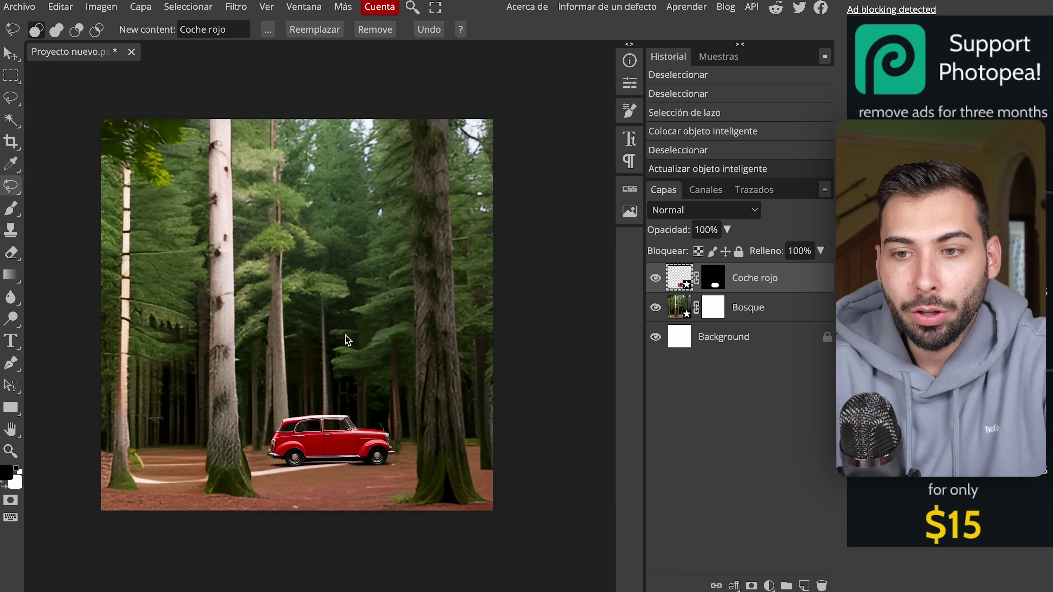
scroll(337, 348, "up", 1)
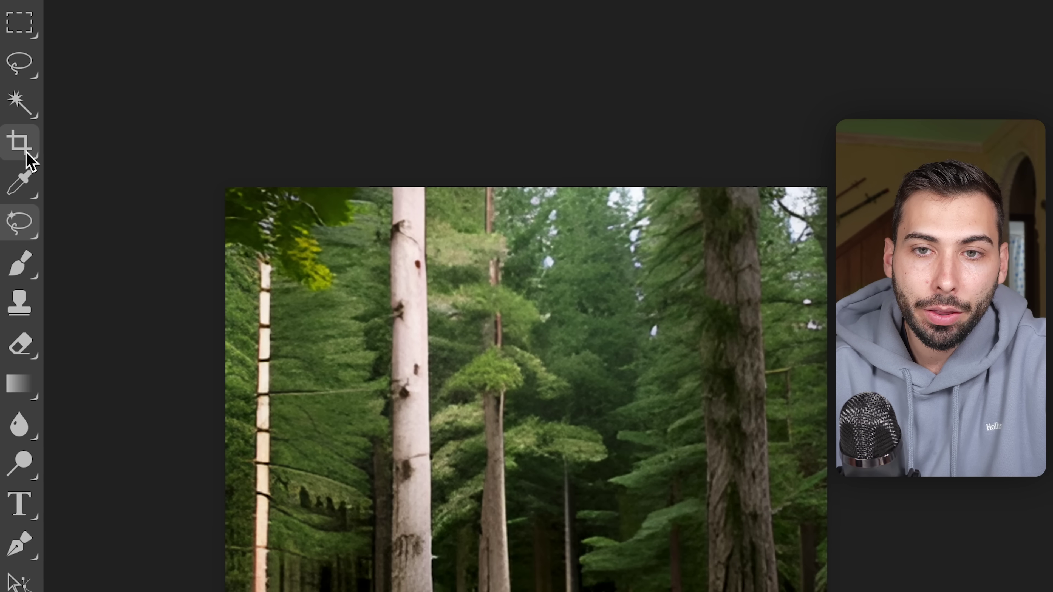
Crop outward to extend the canvas rightward and upward, then apply the new size.
left_click(25, 158)
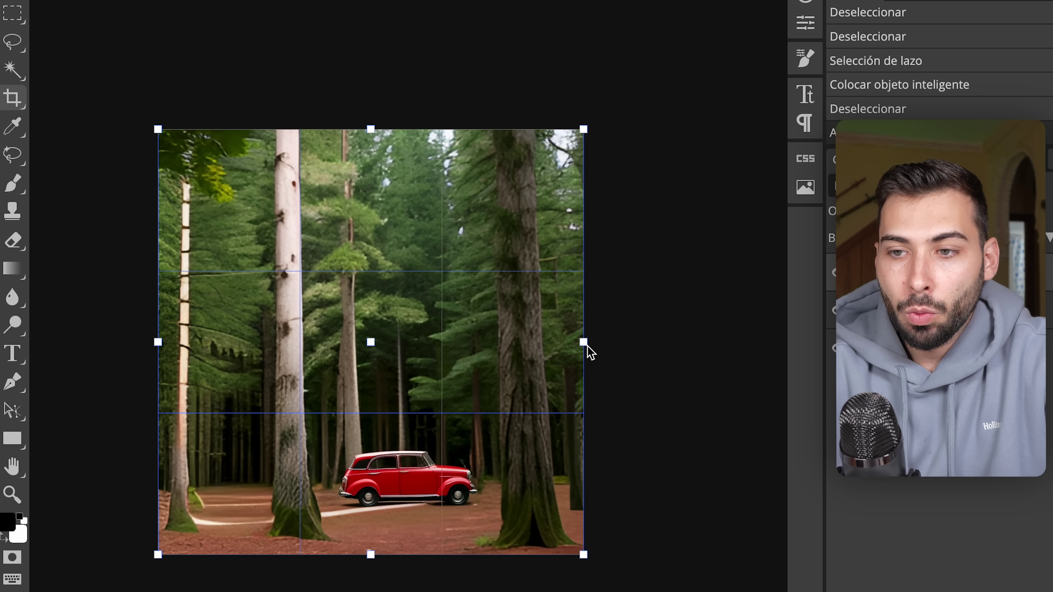
left_click_drag(588, 345, 730, 344)
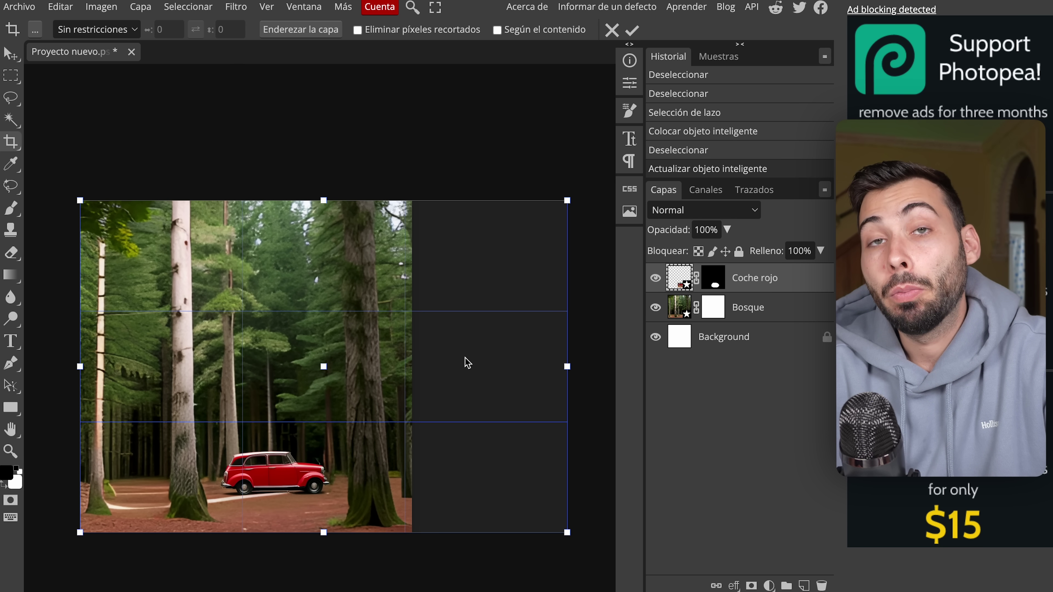
left_click_drag(327, 205, 328, 117)
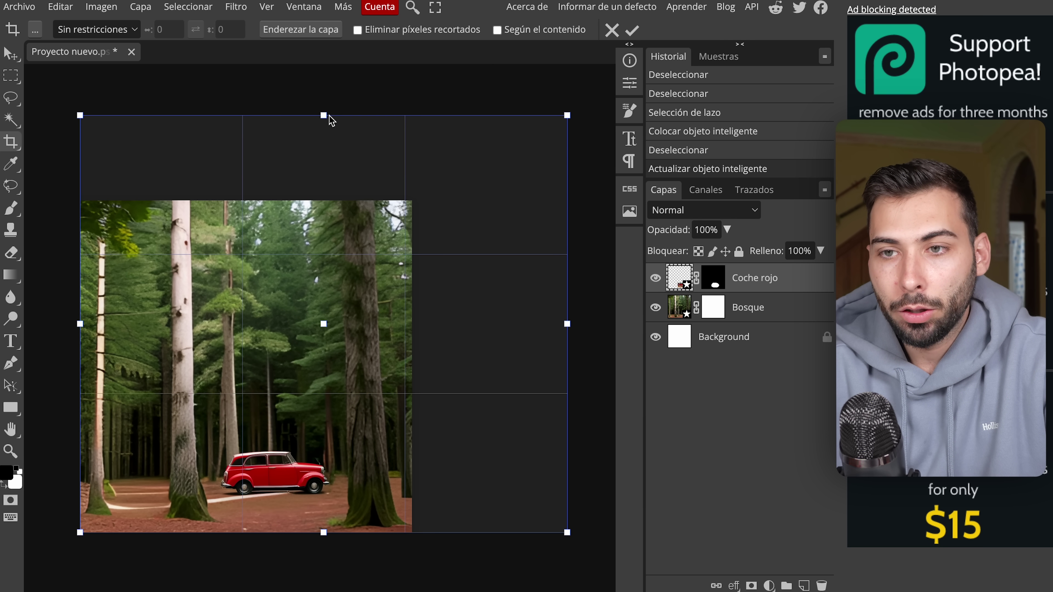
left_click(633, 30)
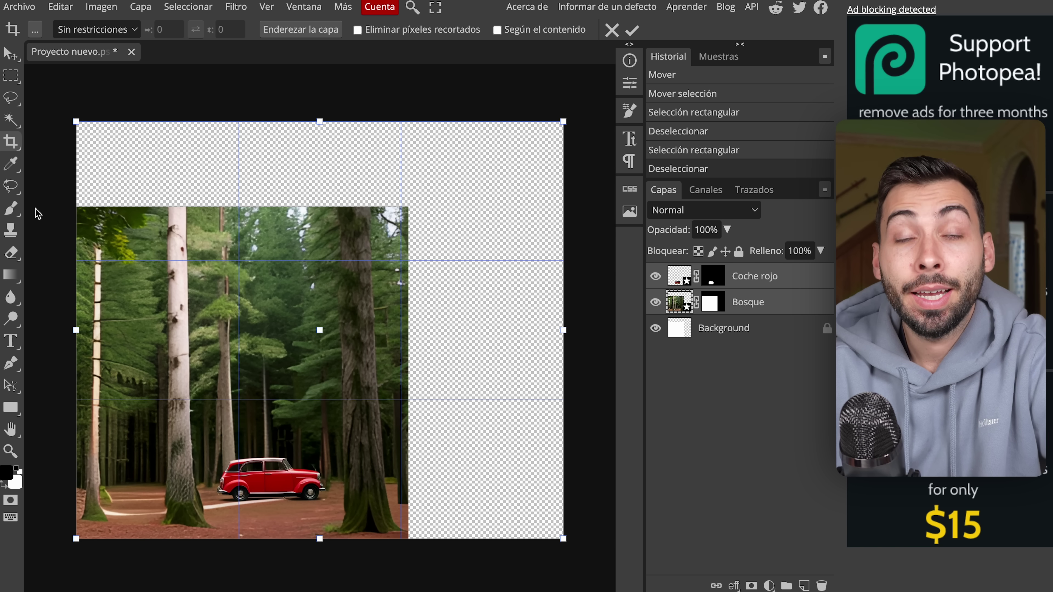
left_click(11, 120)
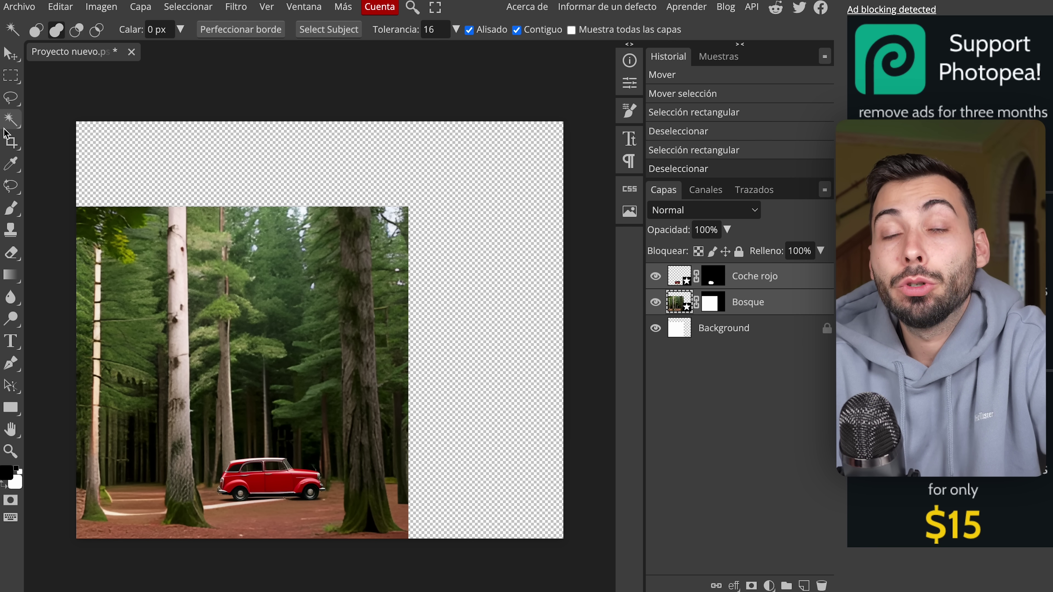
Select the empty right strip and fill it using Magic Replace prompt 'extend image'.
left_click(10, 75)
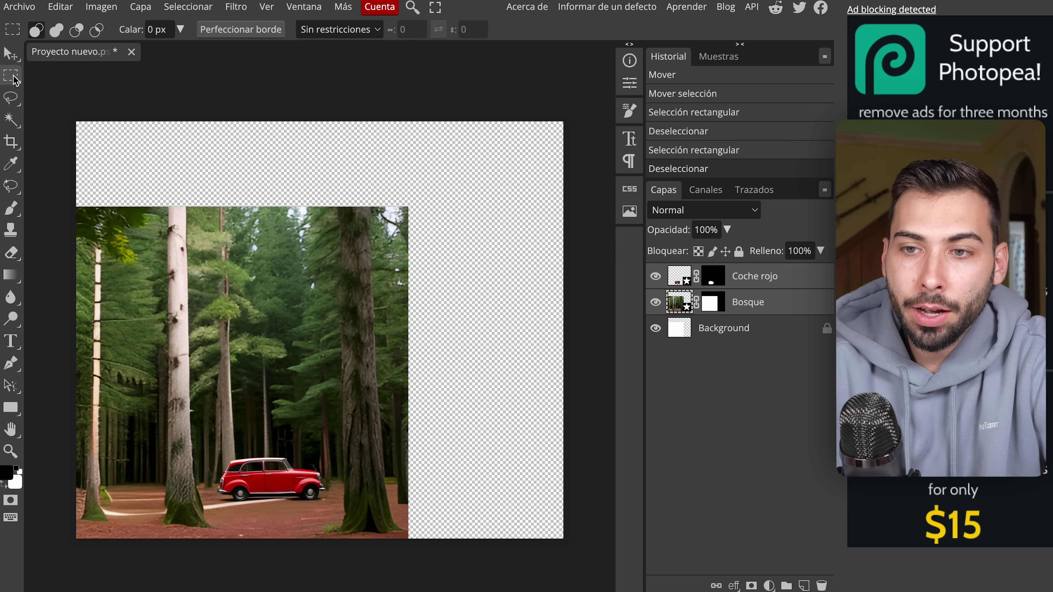
mouse_move(404, 209)
left_mouse_down()
mouse_move(502, 361)
mouse_move(567, 549)
left_mouse_up()
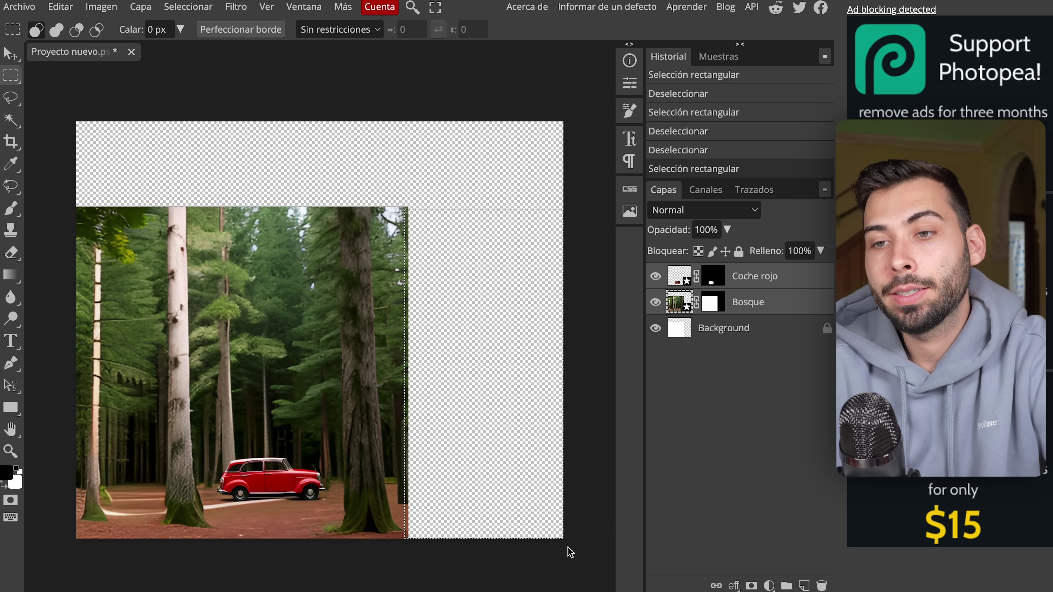
left_click(13, 194)
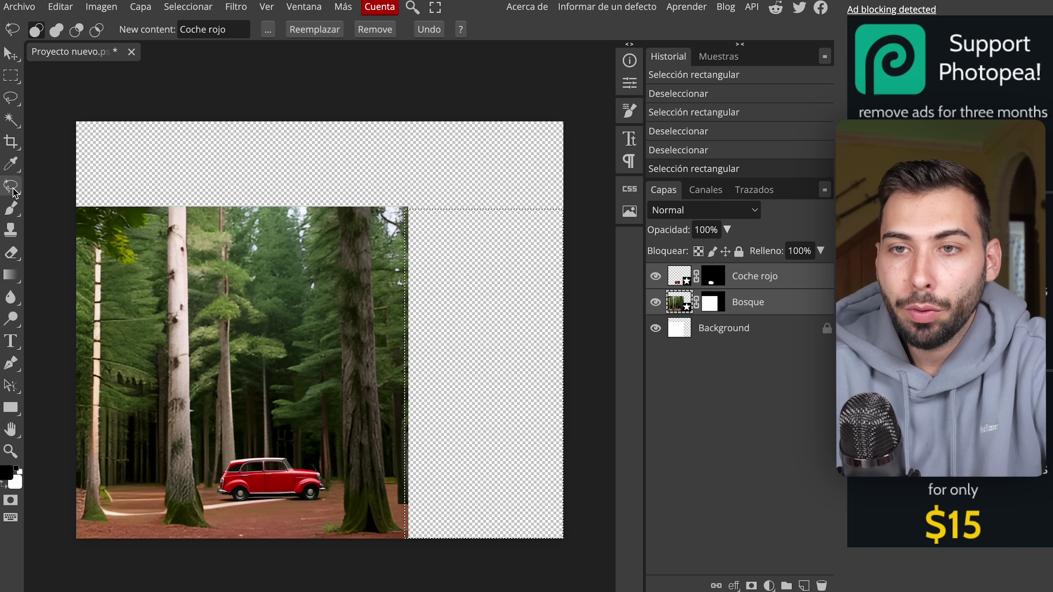
triple_click(203, 30)
type("extend image")
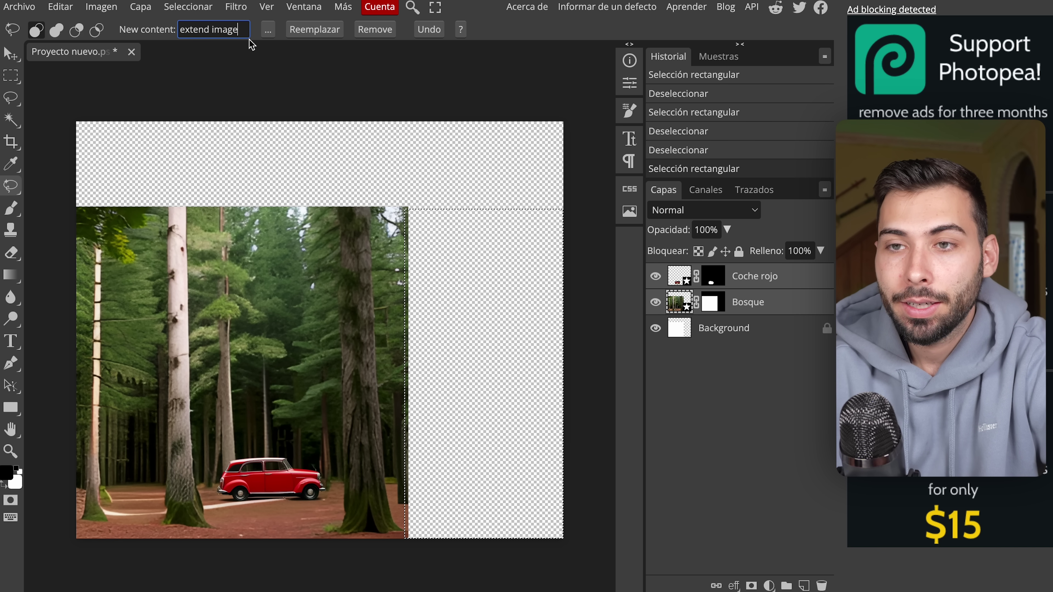
left_click(323, 31)
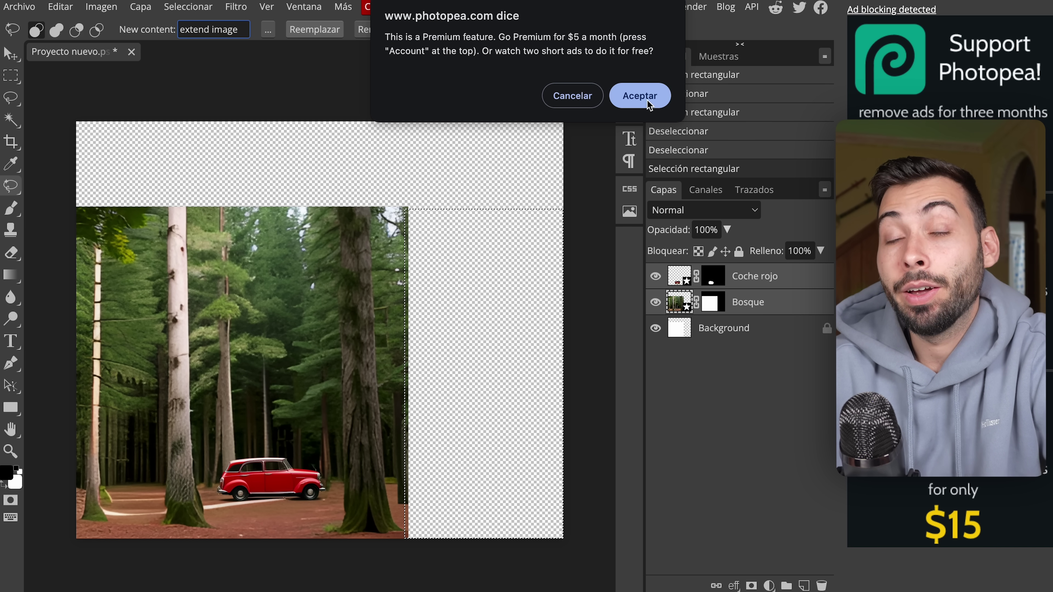
key("Return")
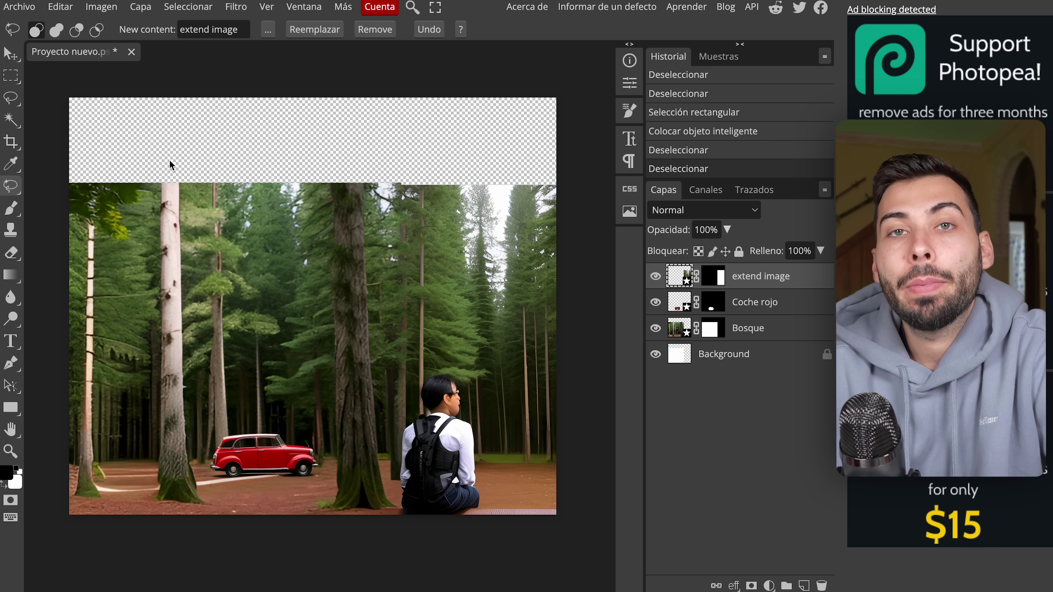
Select the empty top band and fill it with generated forest using Magic Replace 'extend image'.
left_click(19, 80)
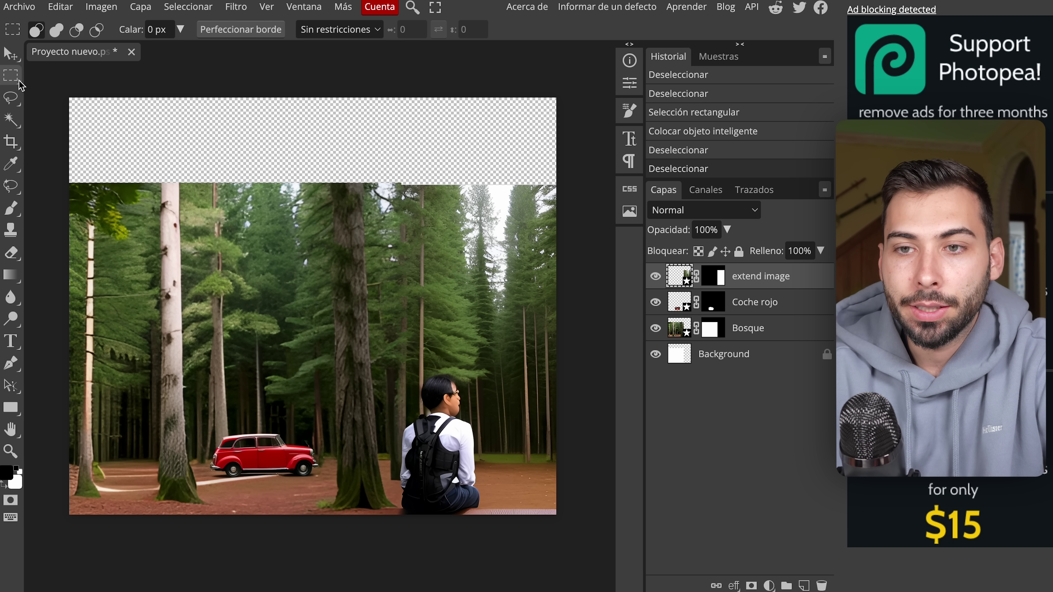
left_click_drag(560, 190, 62, 92)
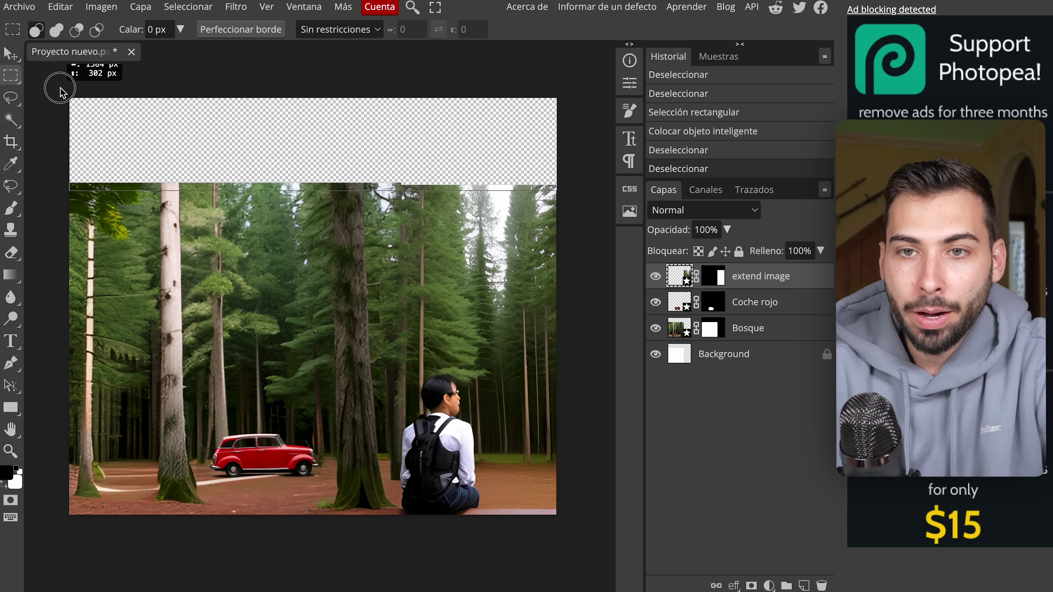
left_click(14, 193)
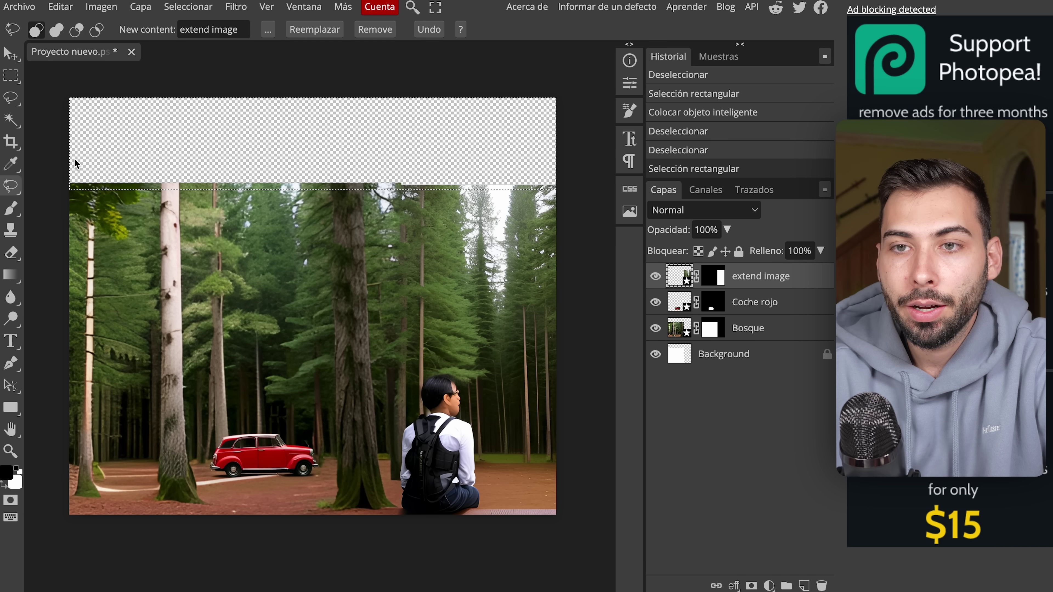
left_click(219, 33)
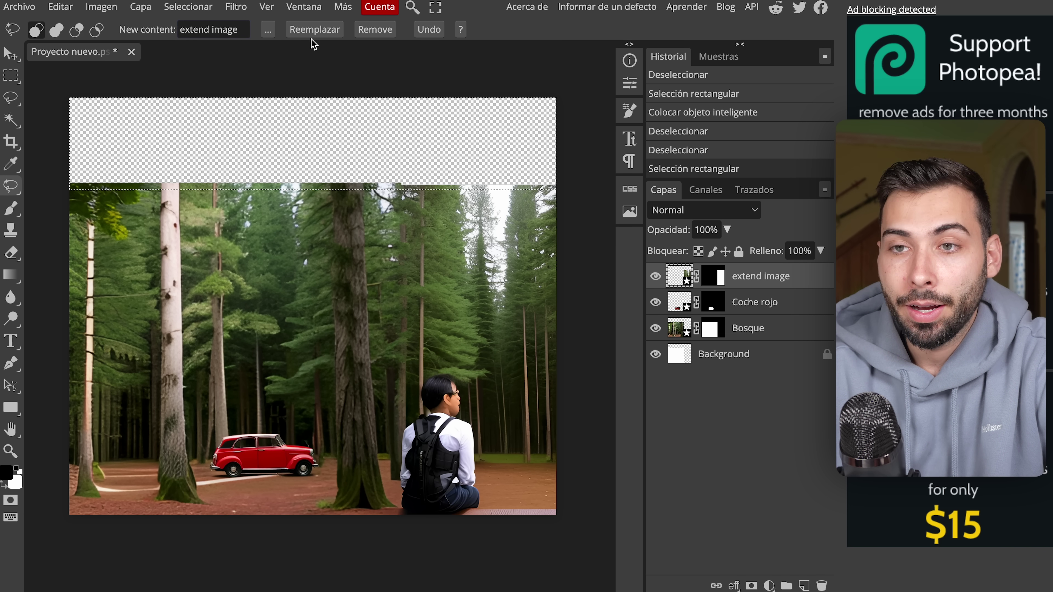
left_click(315, 29)
left_click(637, 96)
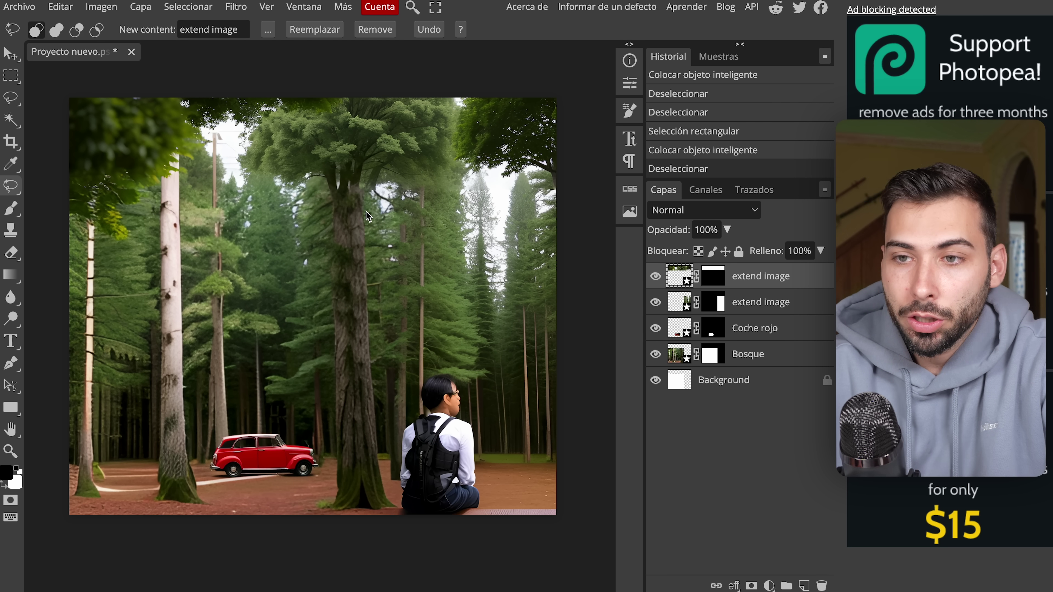
scroll(367, 211, "up", 1)
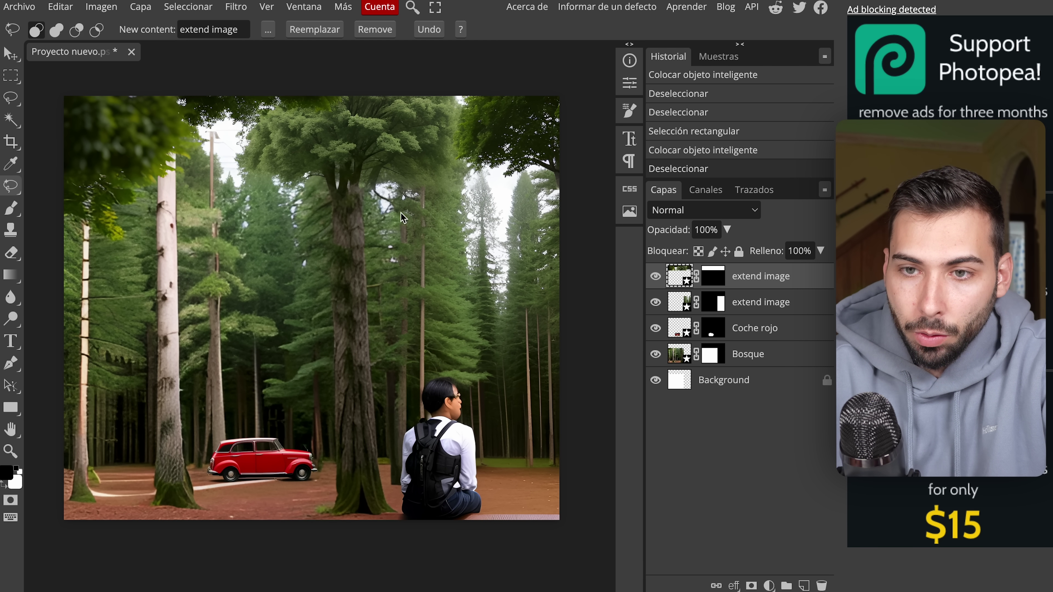
scroll(130, 233, "up", 2)
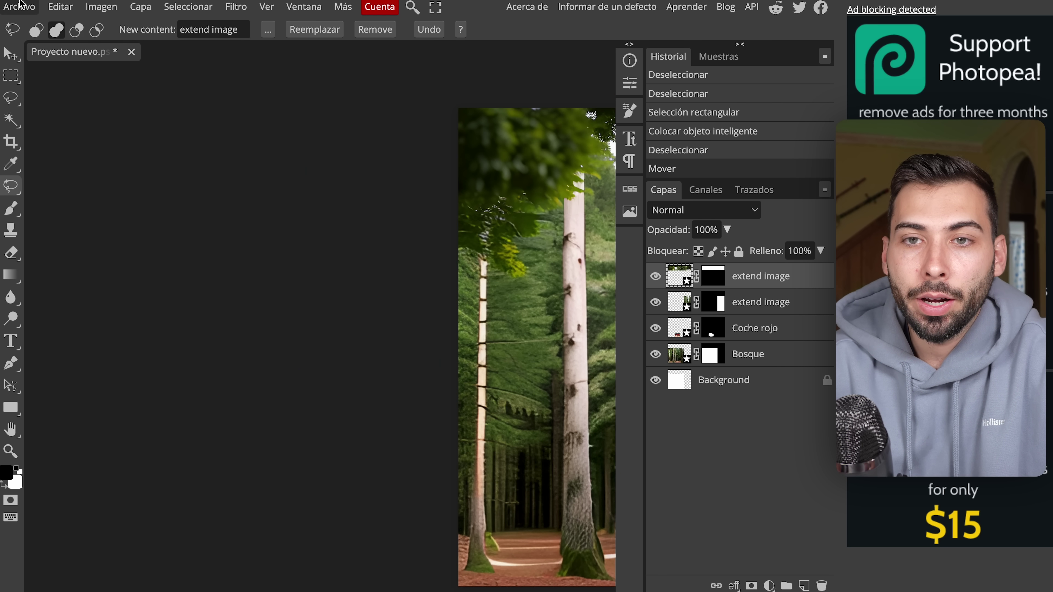
Open Camello.png from the computer after previewing it full size.
left_click(15, 7)
left_click(34, 27)
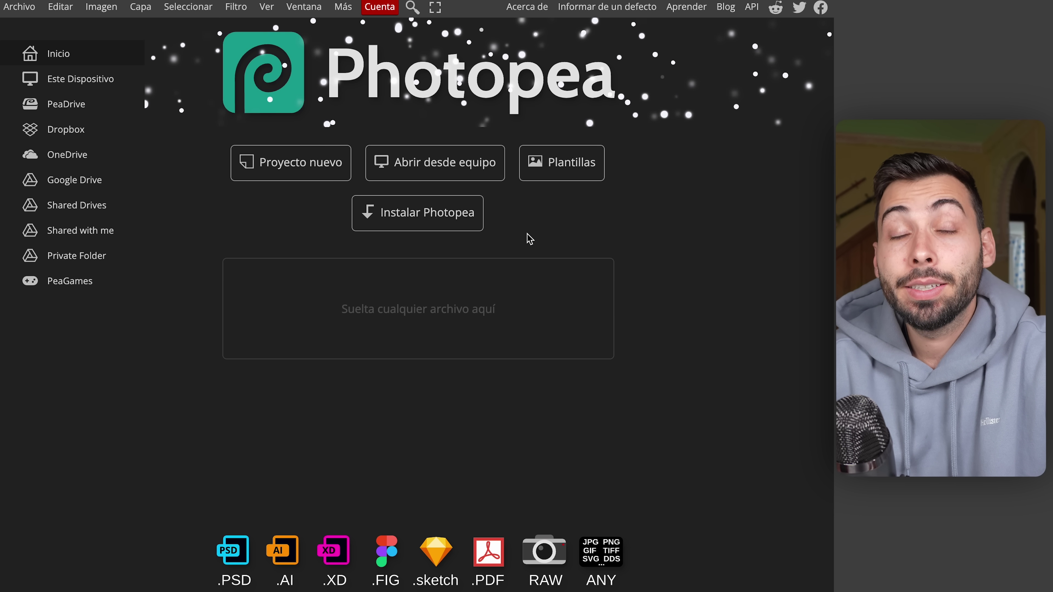
left_click(454, 165)
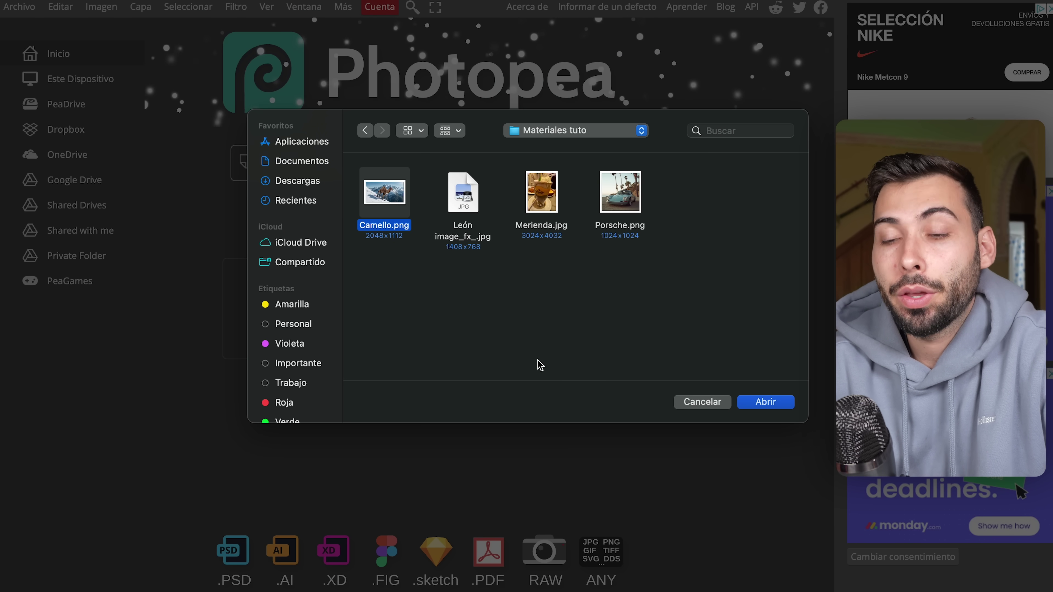
key("space")
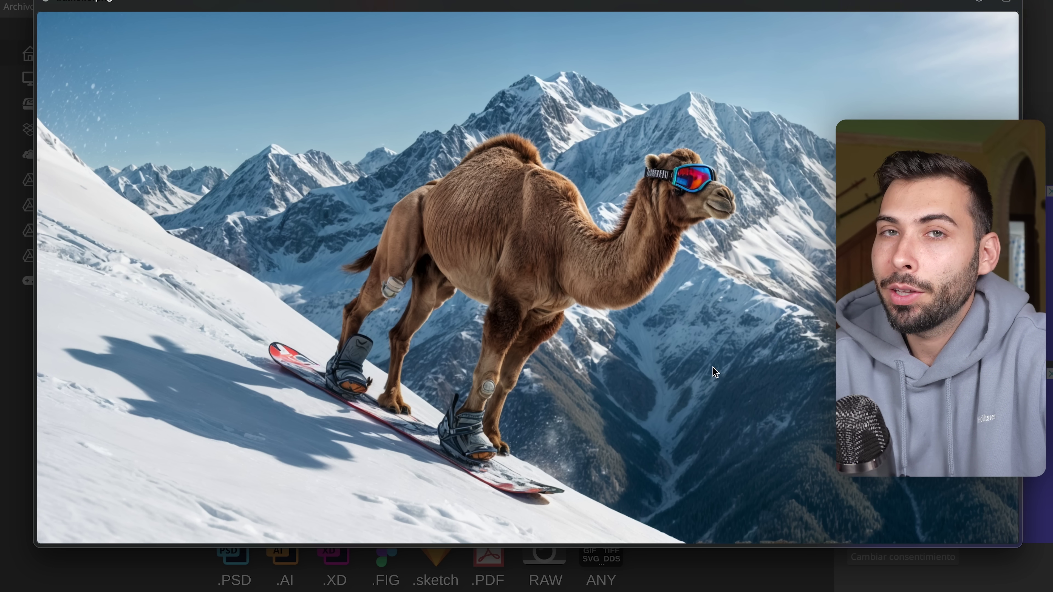
key("space")
left_click(782, 405)
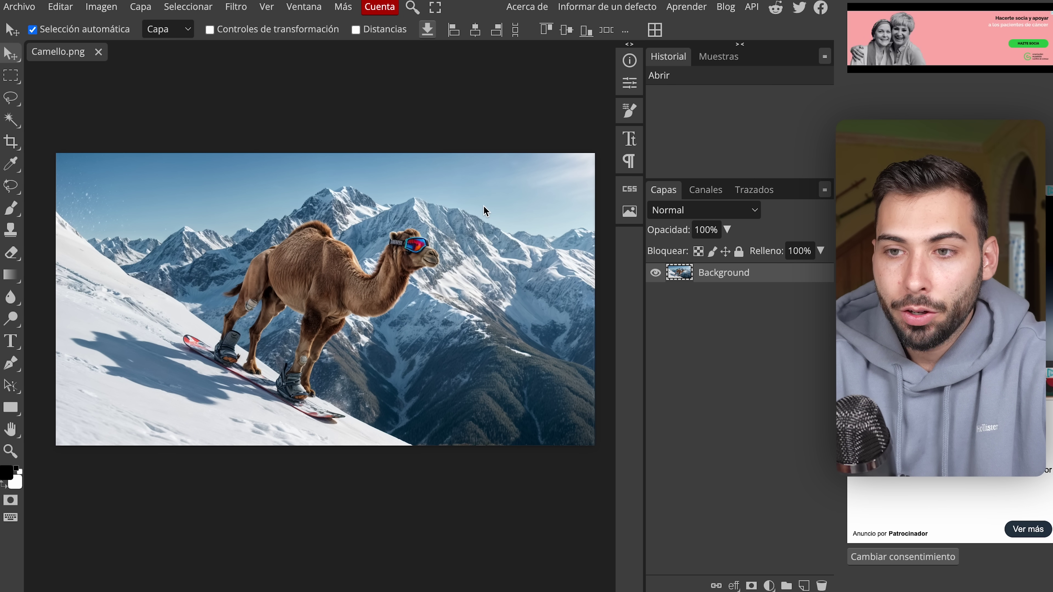
Crop outward to widen the camel photo's canvas well past its right edge.
scroll(486, 211, "down", 2)
scroll(485, 212, "right", 2)
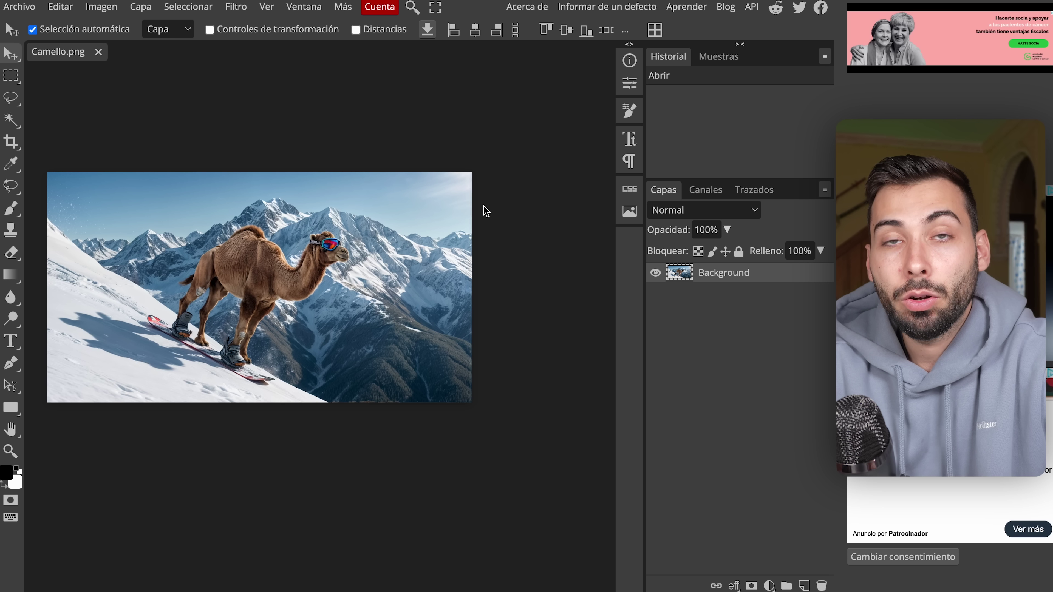
scroll(484, 209, "down", 1)
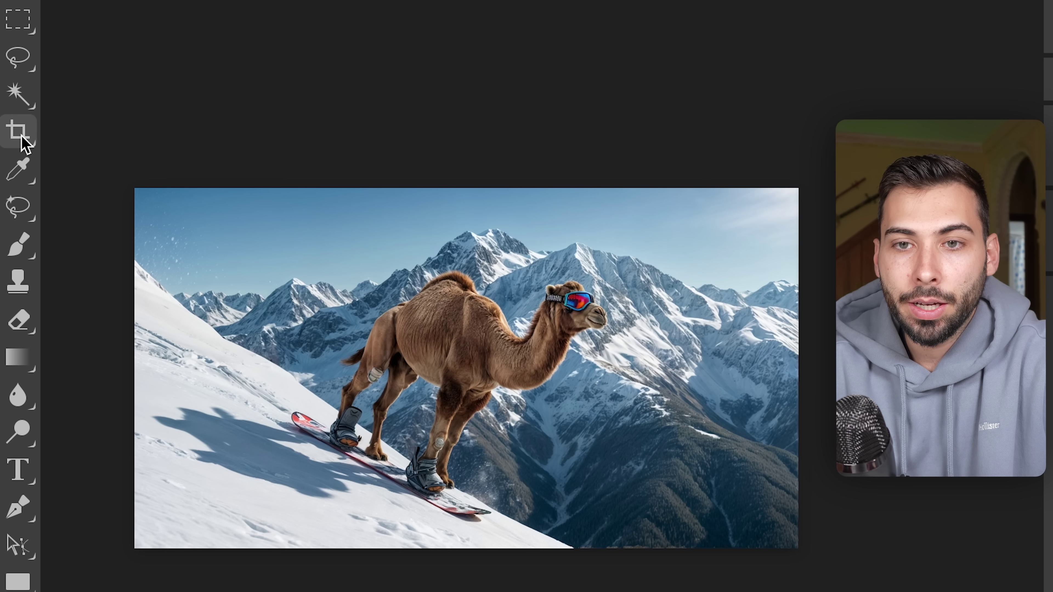
left_click(23, 143)
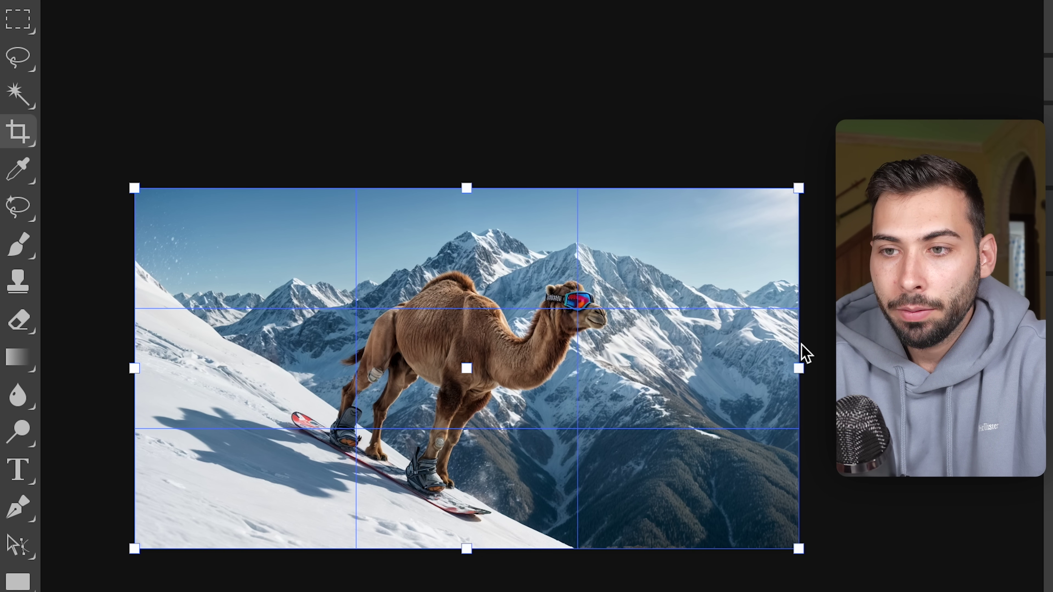
left_click_drag(347, 286, 508, 287)
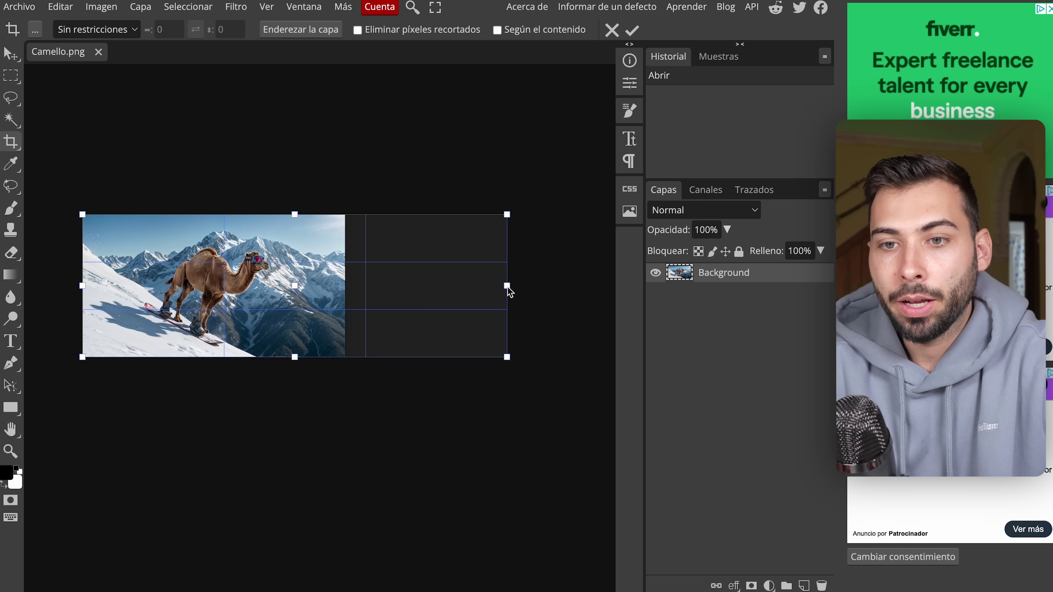
left_click(632, 29)
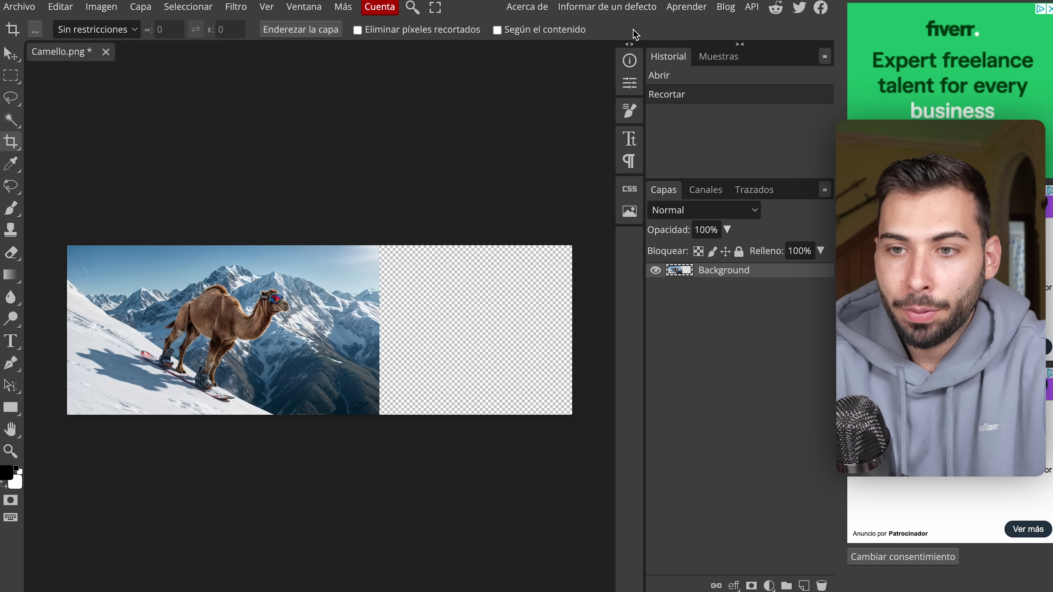
Magic Wand the new transparent area and fill it using Magic Replace 'extend image'.
key("w")
left_click(409, 287)
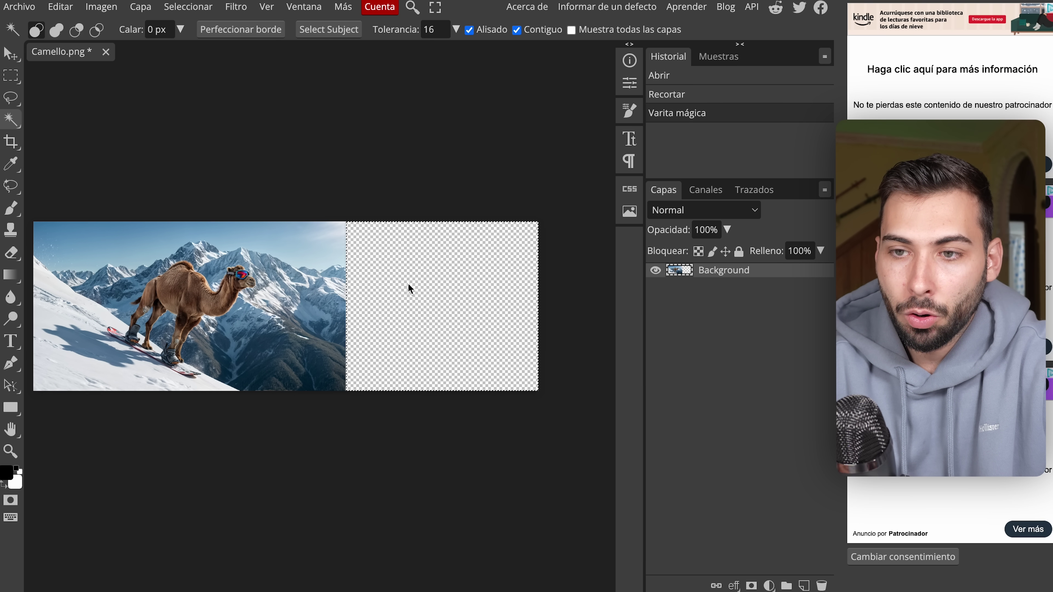
left_click(11, 187)
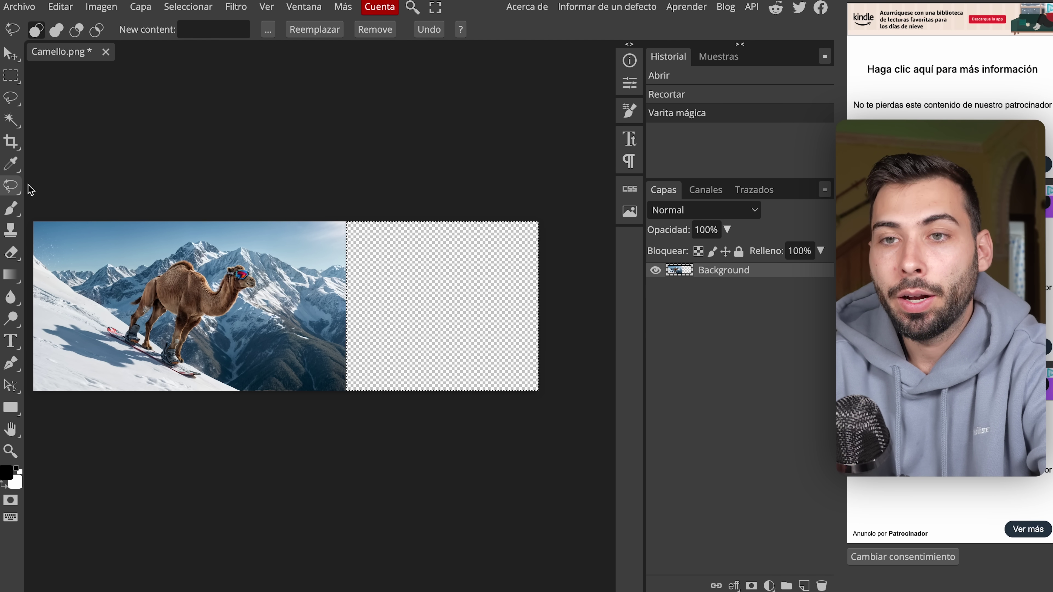
left_click(213, 30)
type("extend image")
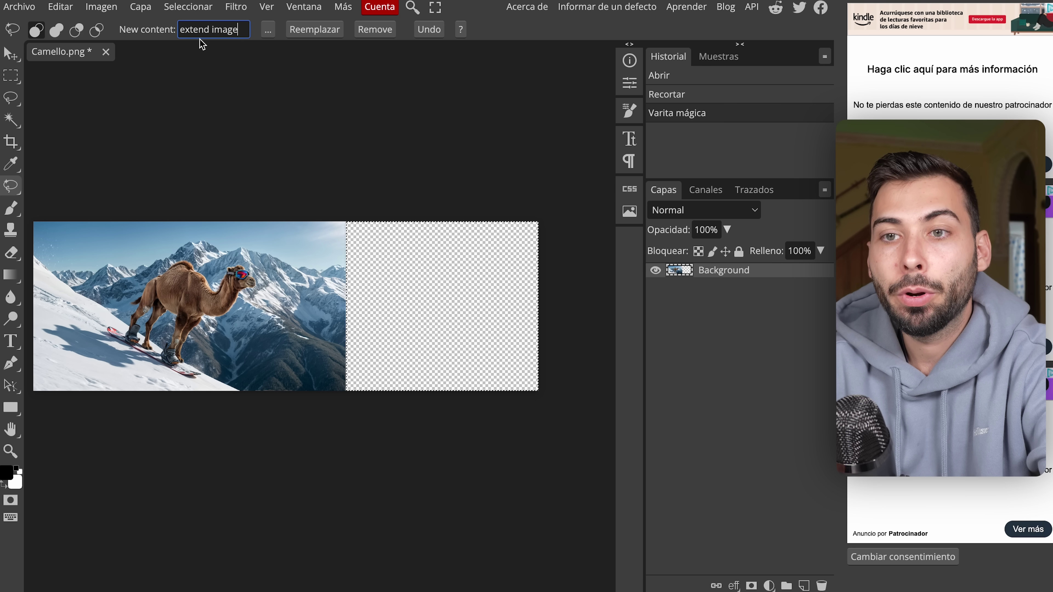
left_click(316, 29)
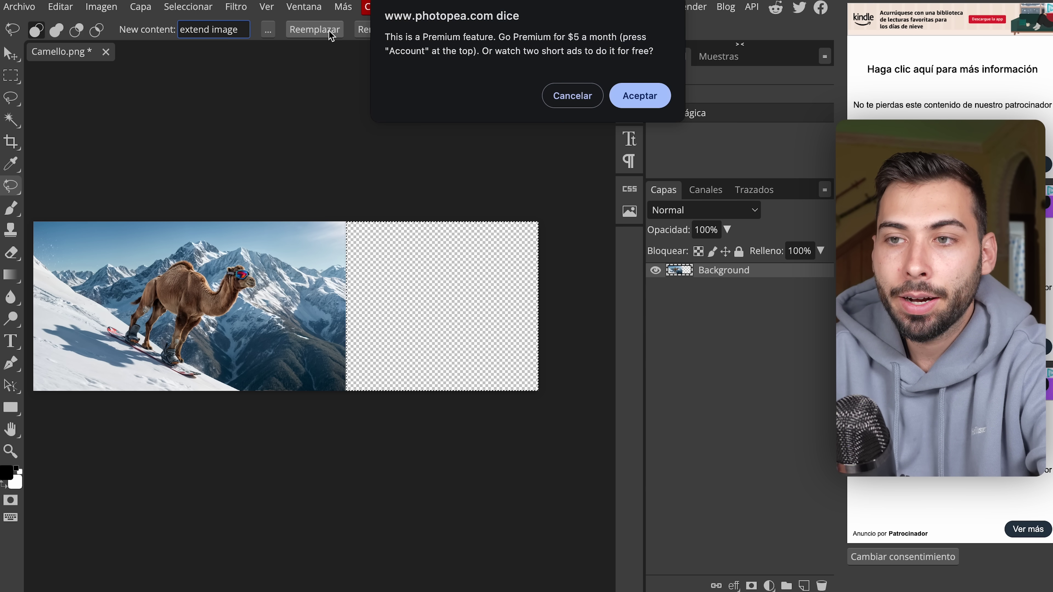
left_click(637, 94)
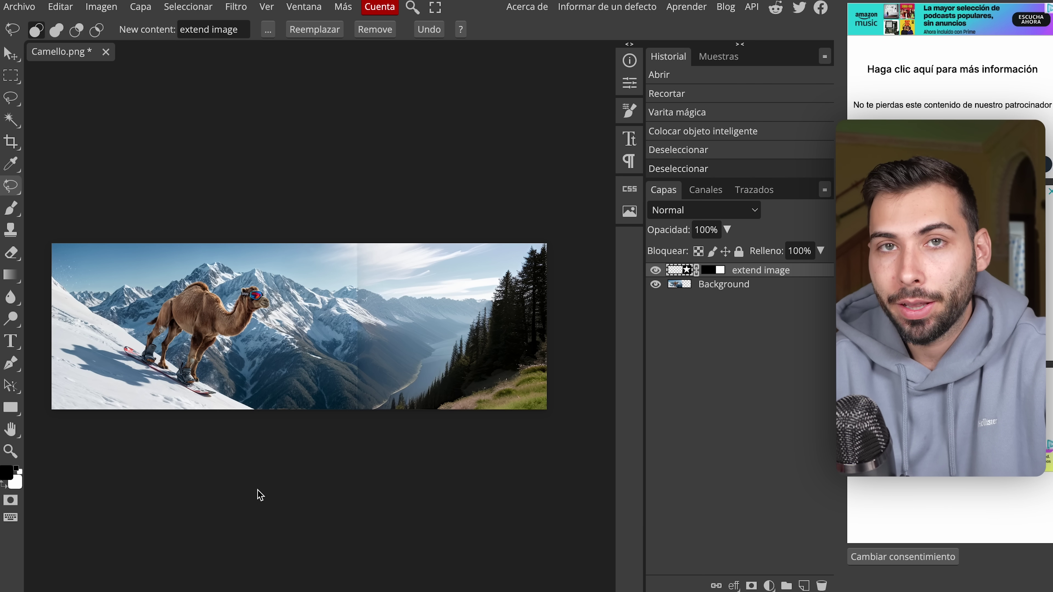
scroll(316, 373, "up", 2)
scroll(315, 373, "up", 1)
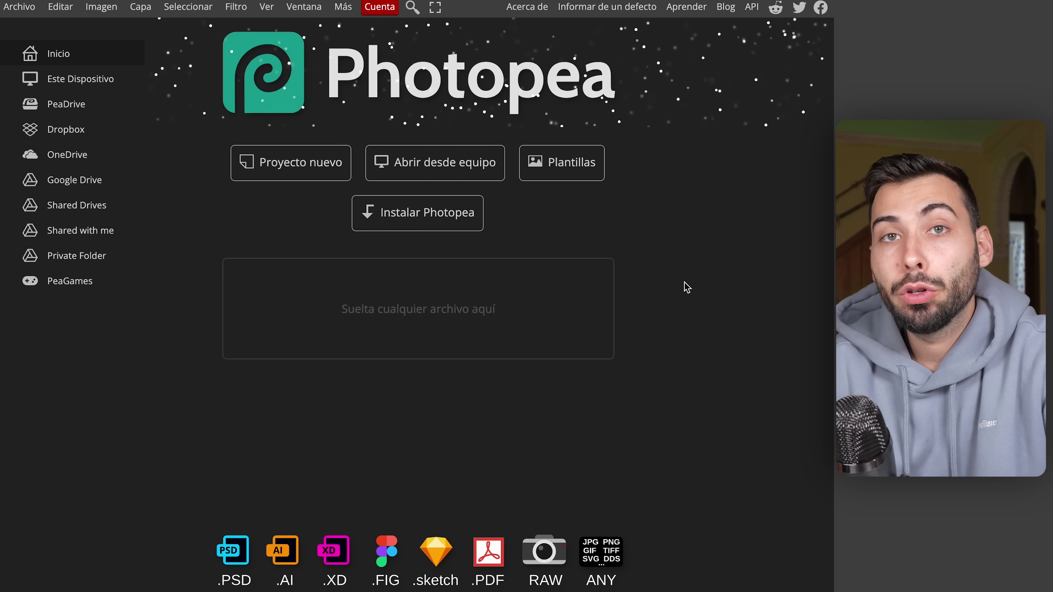
Drag Porsche.png into Photopea and zoom in on the car's front.
left_click_drag(440, 223, 371, 290)
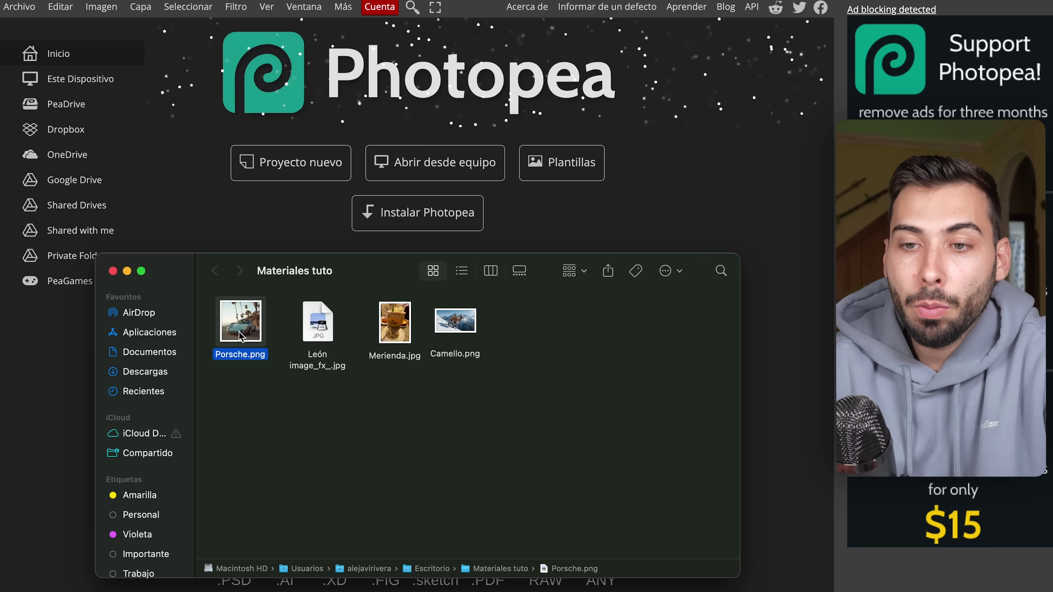
left_click_drag(240, 336, 483, 176)
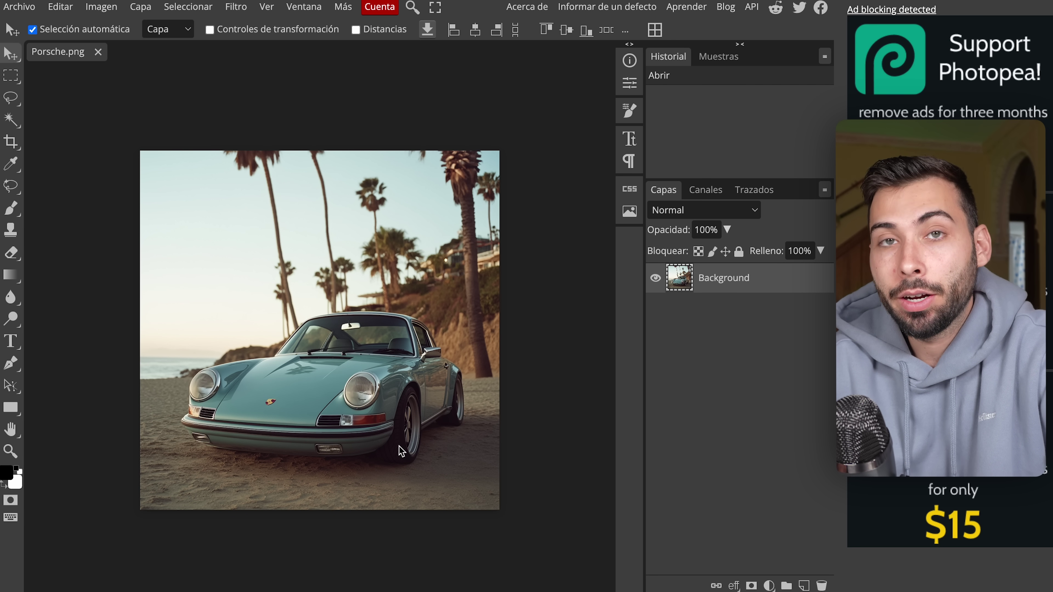
scroll(399, 446, "up", 1)
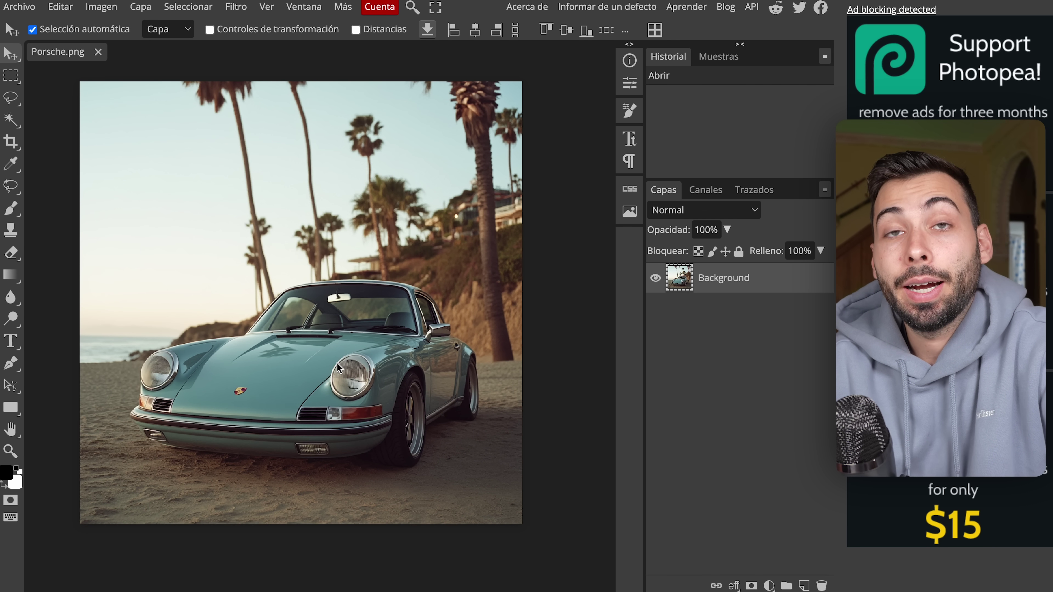
scroll(270, 397, "up", 2)
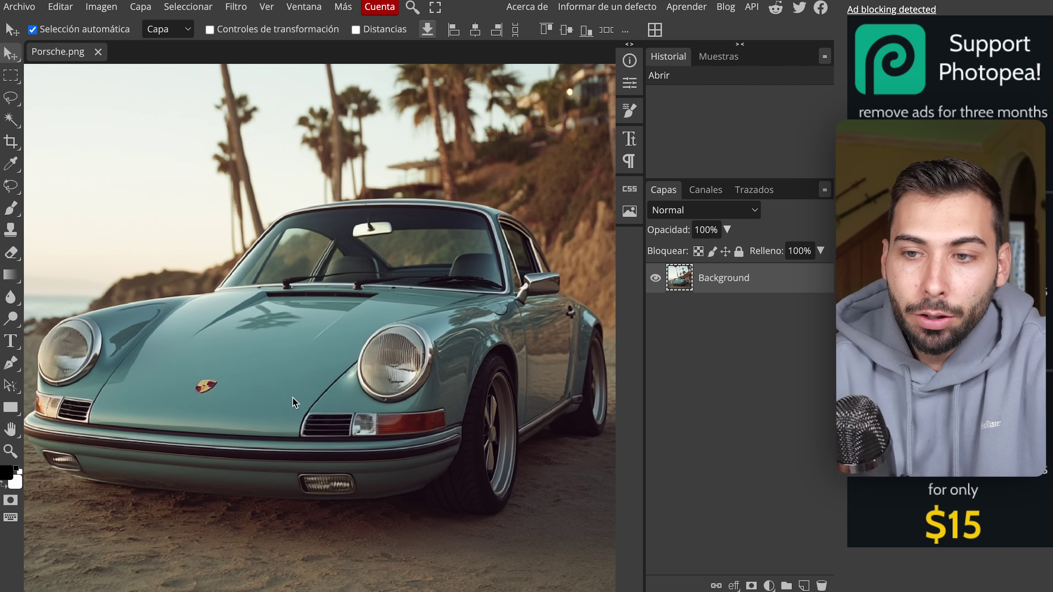
scroll(294, 402, "left", 1)
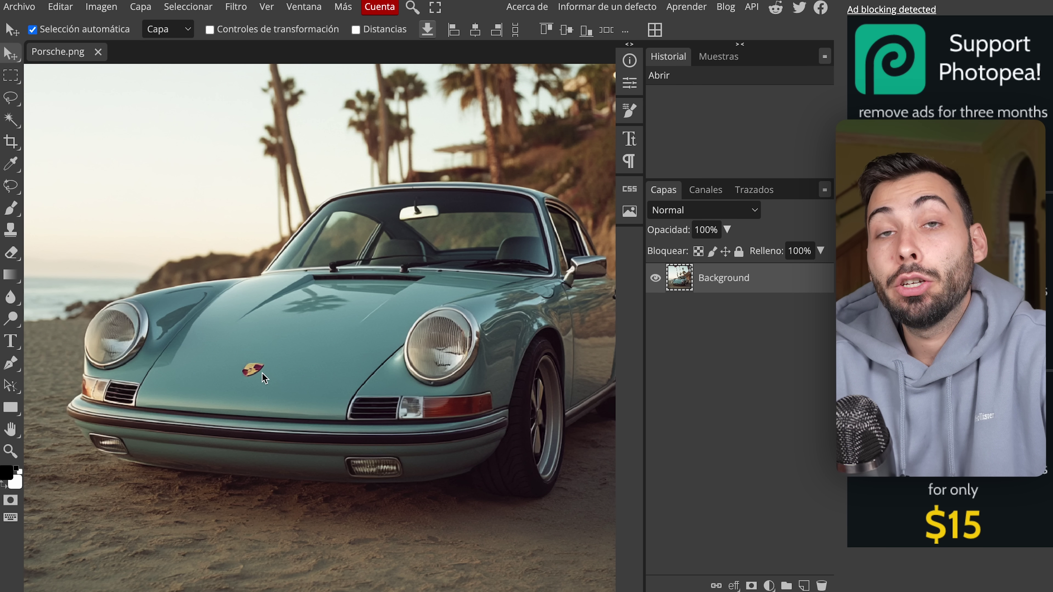
left_click(12, 186)
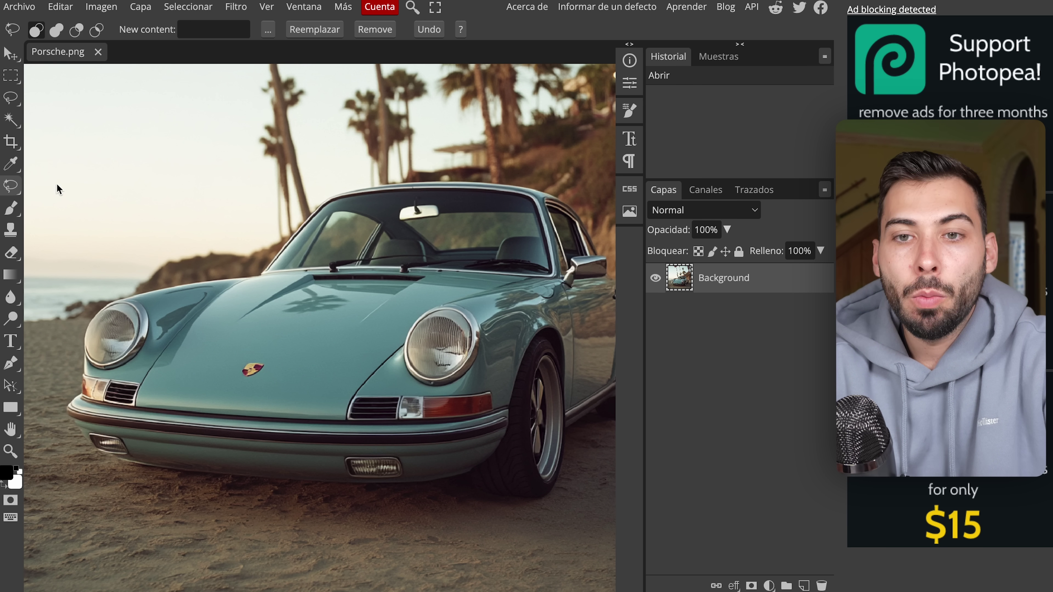
Heal away the hood badge with one Spot Healing Brush click at 43 px.
right_click(17, 193)
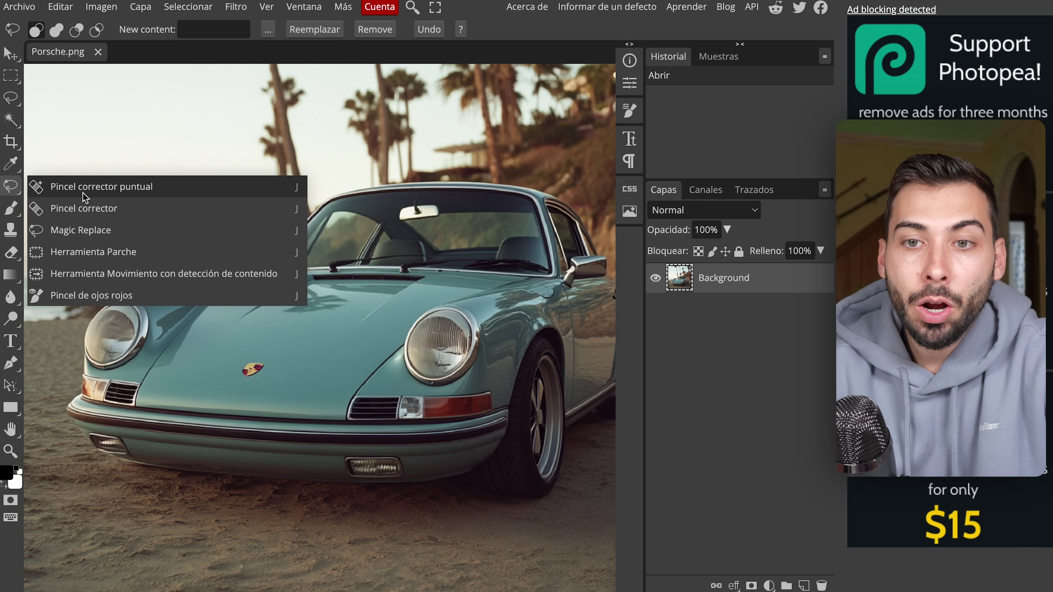
left_click(121, 196)
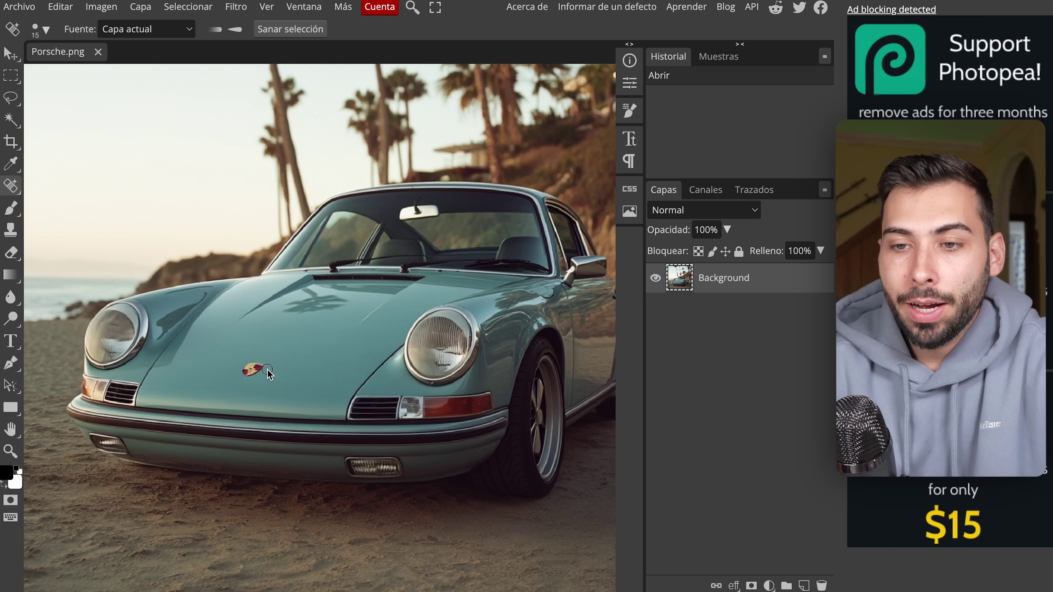
right_click(268, 370)
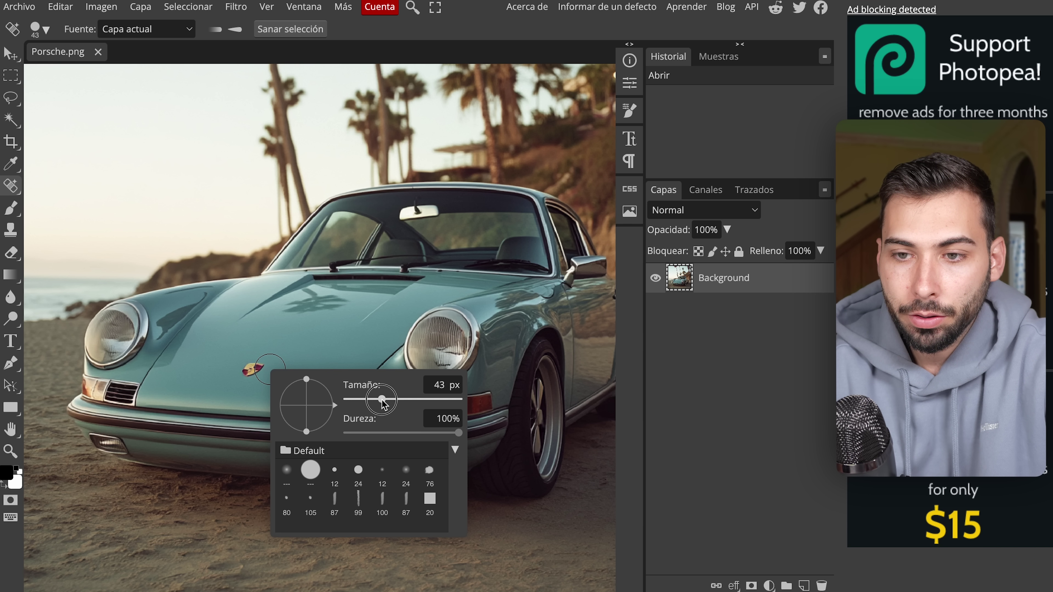
key("Escape")
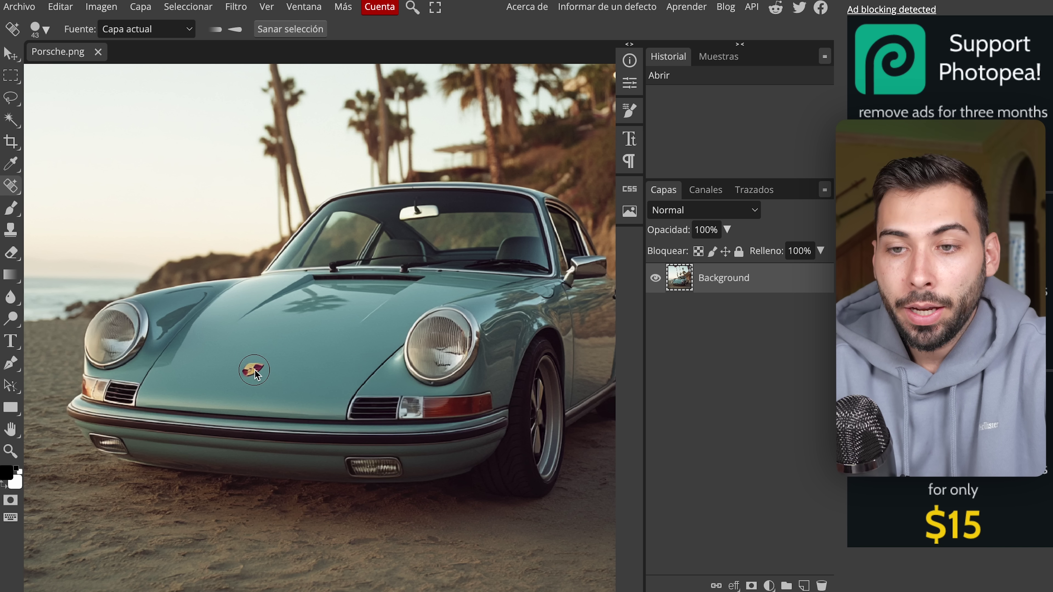
left_click(255, 371)
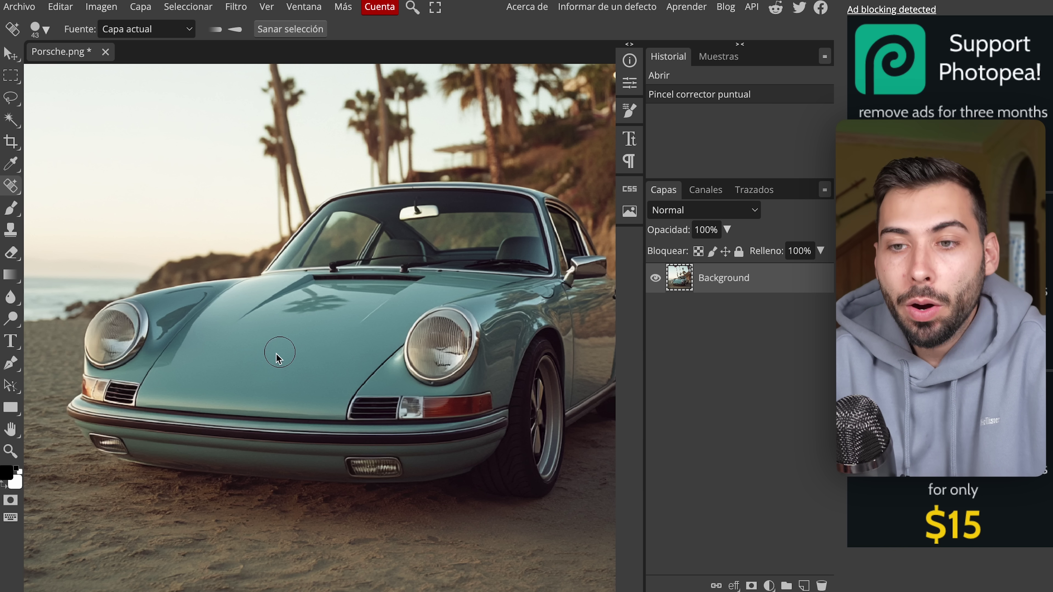
scroll(268, 361, "up", 2)
scroll(268, 361, "up", 2)
scroll(268, 361, "up", 2)
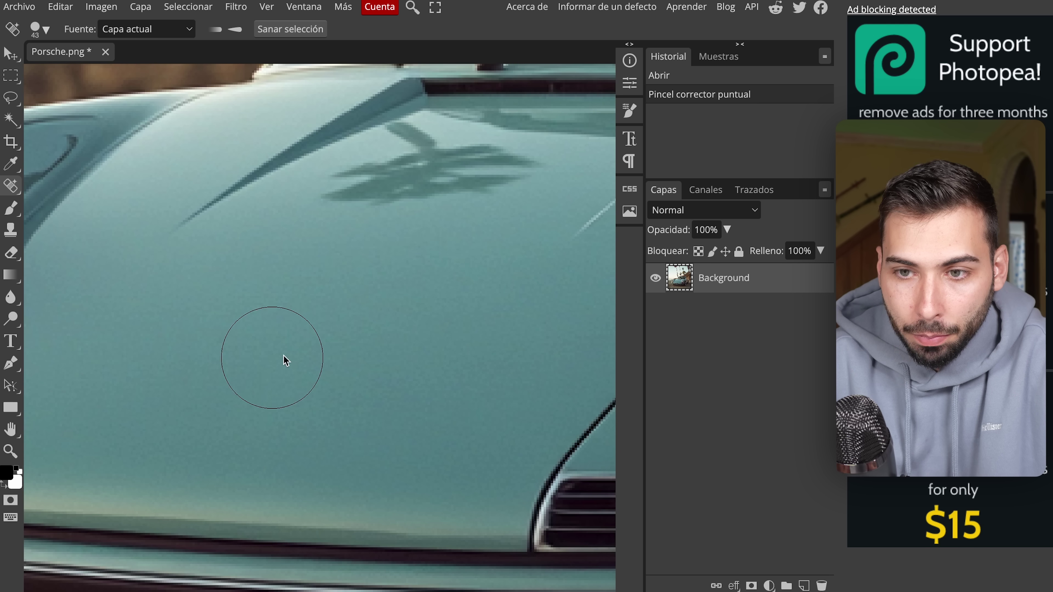
scroll(321, 259, "left", 2)
scroll(336, 254, "left", 1)
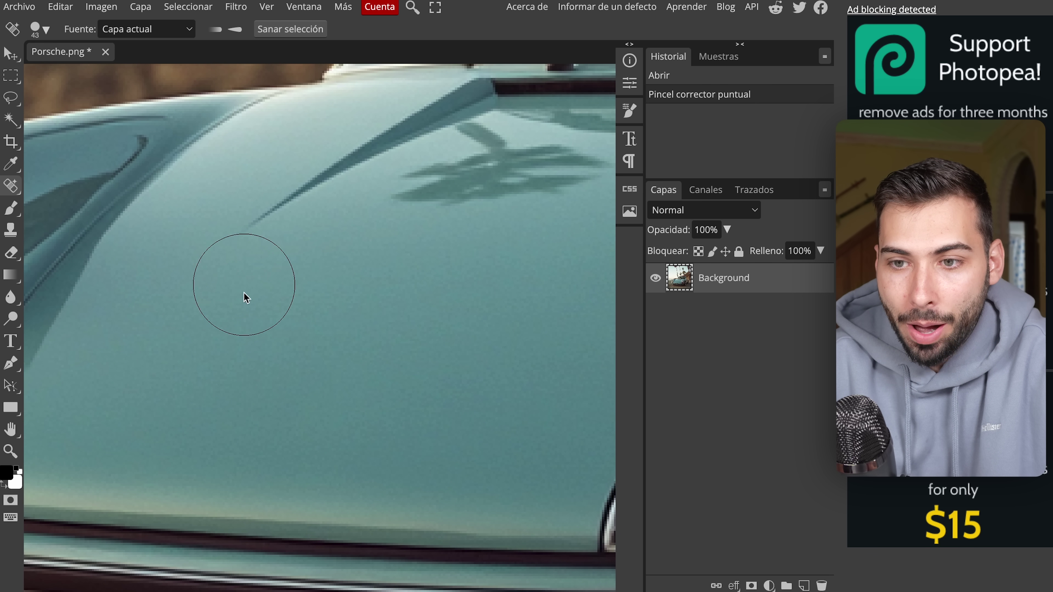
scroll(318, 335, "left", 2)
scroll(318, 334, "down", 1)
scroll(317, 334, "down", 2)
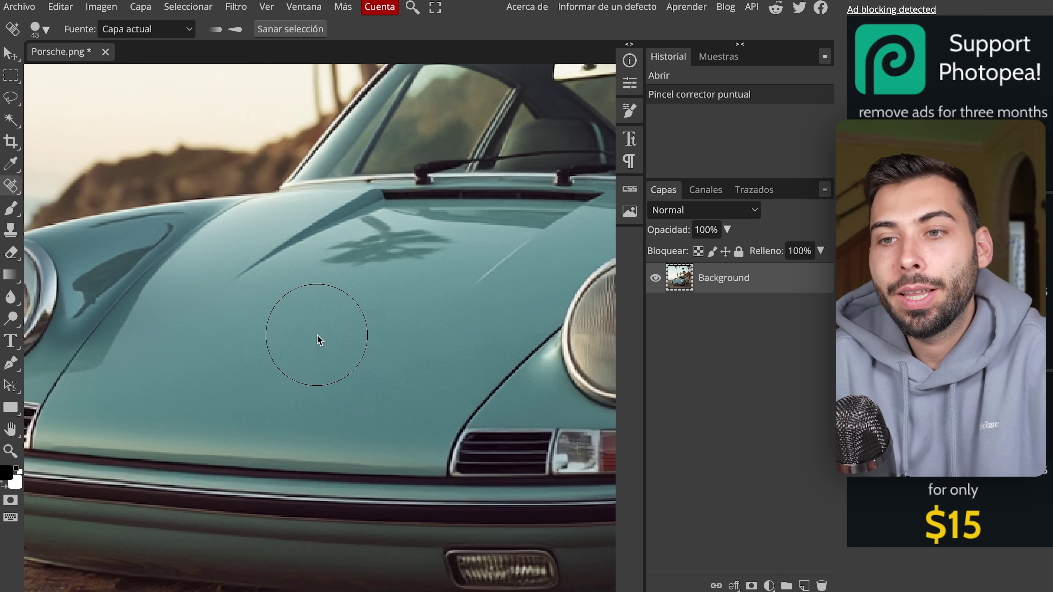
scroll(318, 336, "down", 2)
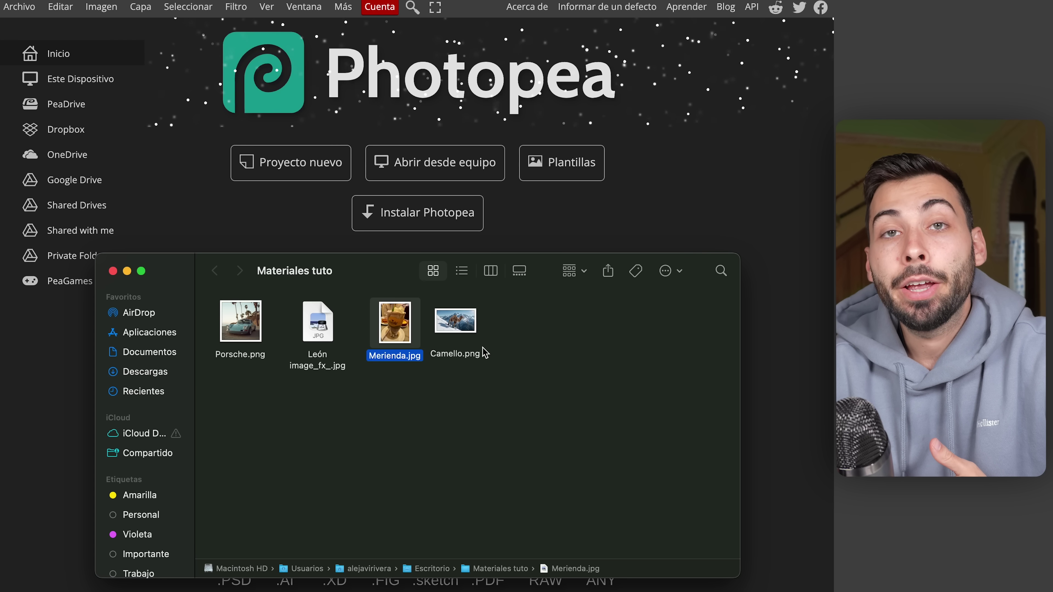
Preview Merienda.jpg full size in Quick Look.
key("space")
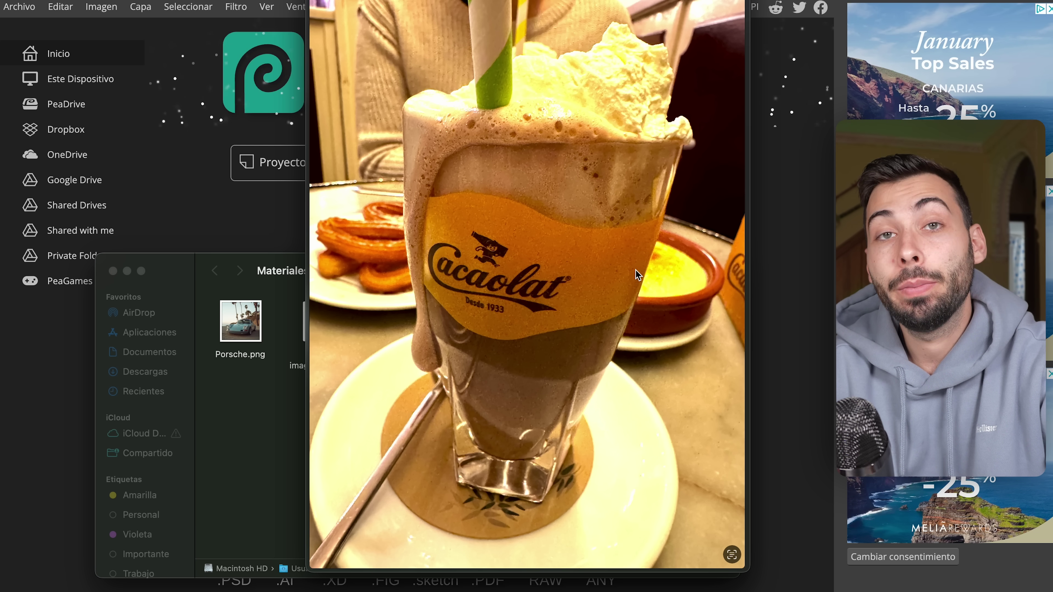
Drag Merienda.jpg into Photopea and switch to the Magic Wand tool.
key("space")
left_click_drag(394, 323, 550, 175)
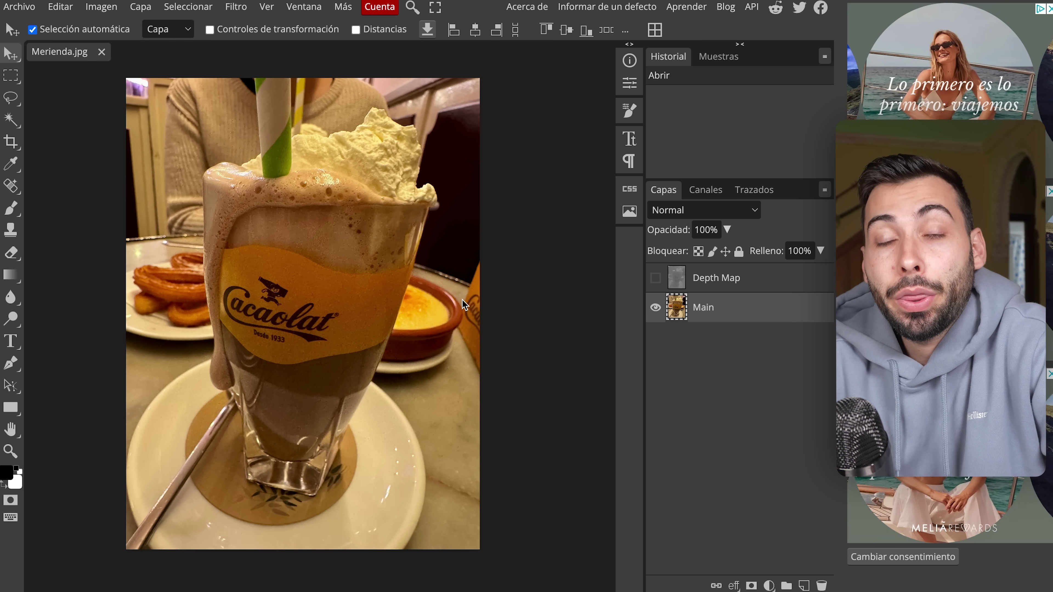
right_click(12, 98)
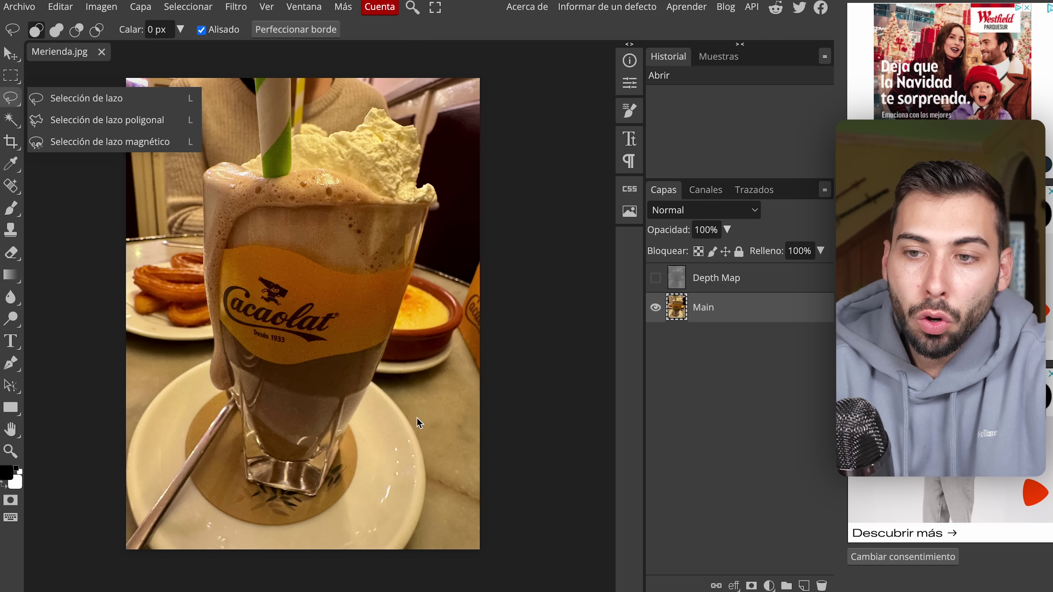
left_click(11, 121)
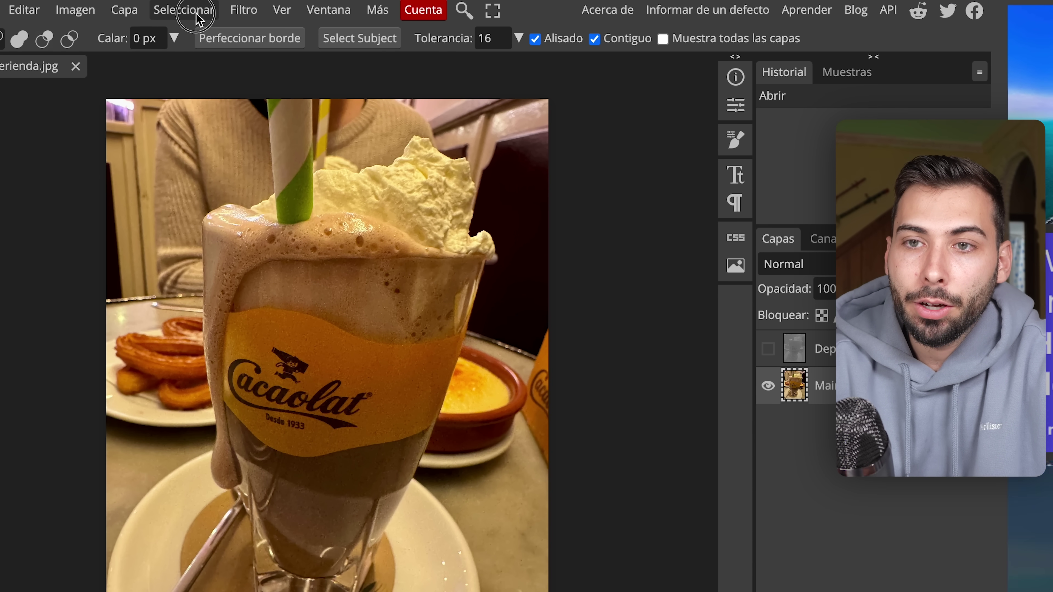
left_click(185, 11)
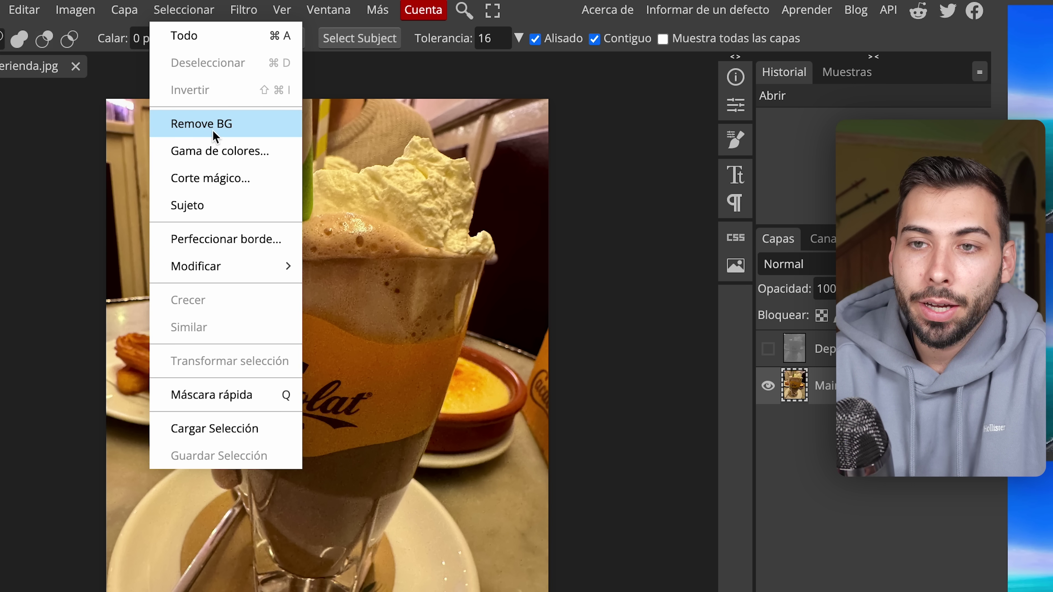
Apply Remove BG, then select the drink as Subject and invert the selection.
left_click(216, 126)
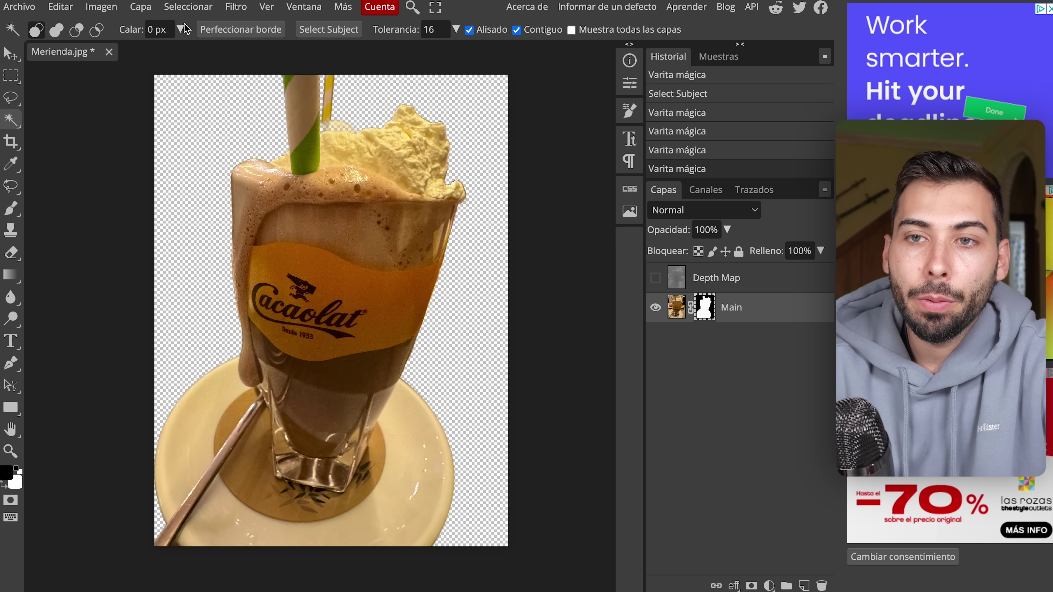
left_click(195, 15)
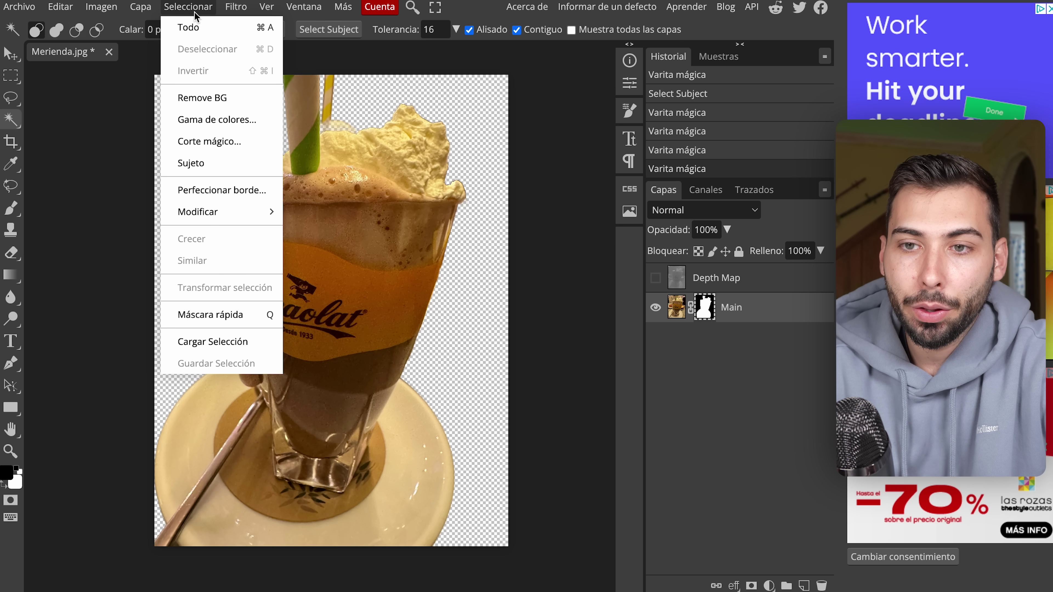
left_click(215, 172)
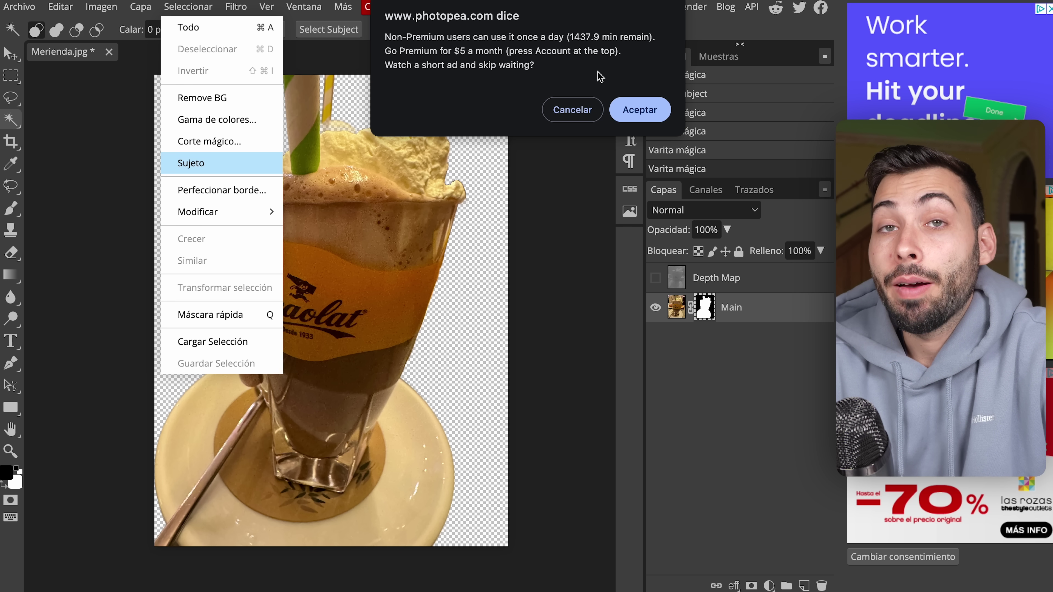
left_click(662, 110)
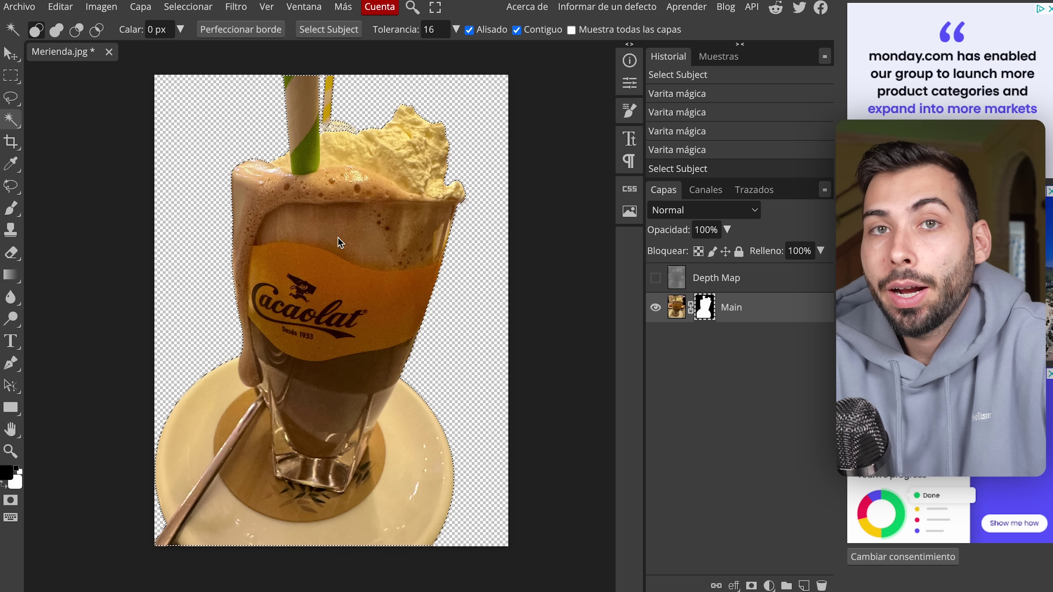
right_click(364, 249)
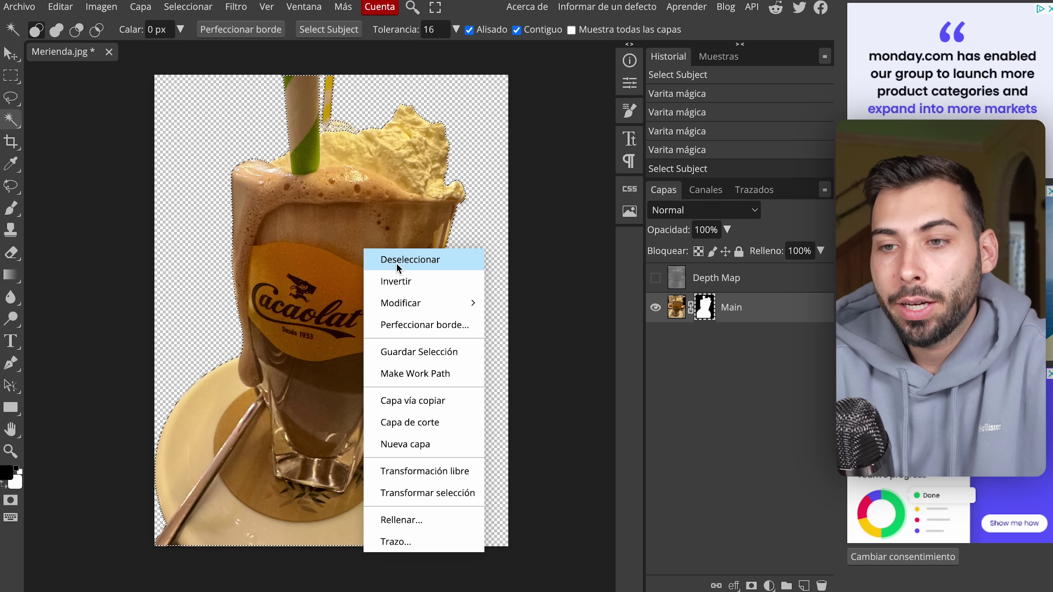
left_click(407, 286)
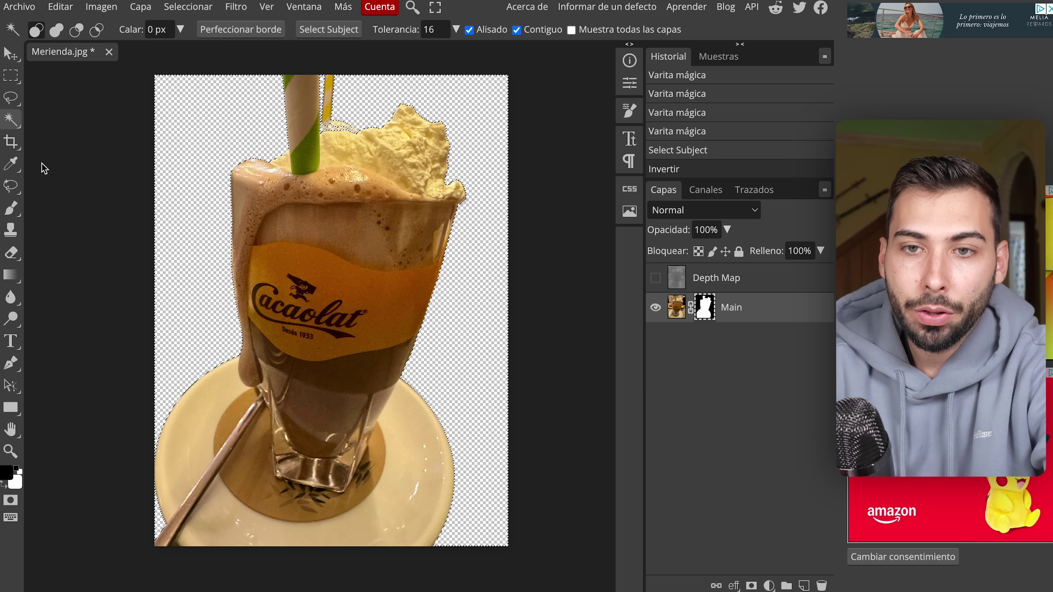
Generate a 'beach' background behind the drink with Magic Replace.
left_click(13, 189)
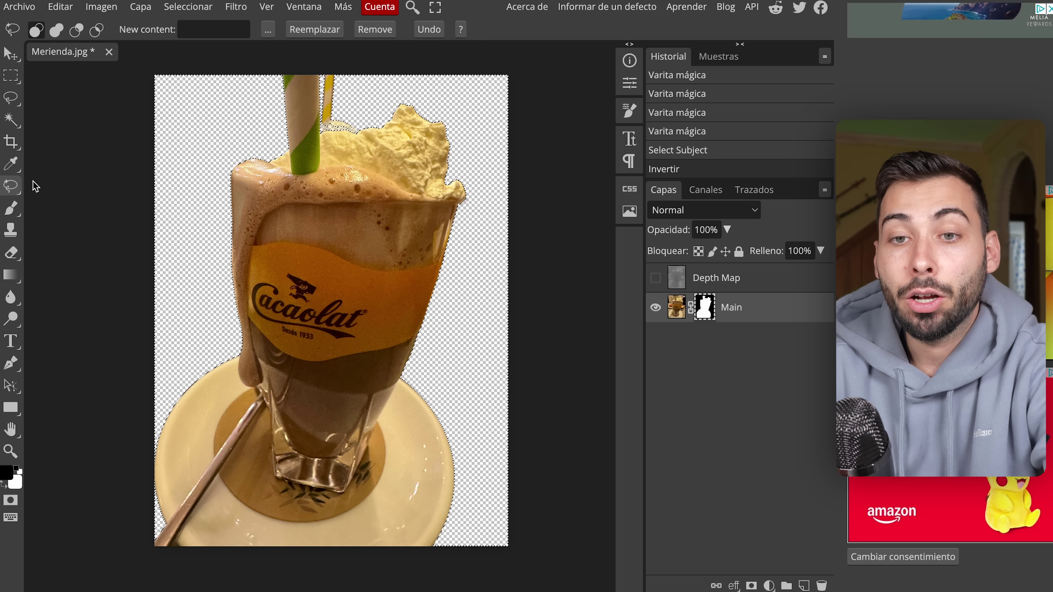
left_click(207, 28)
type("beach")
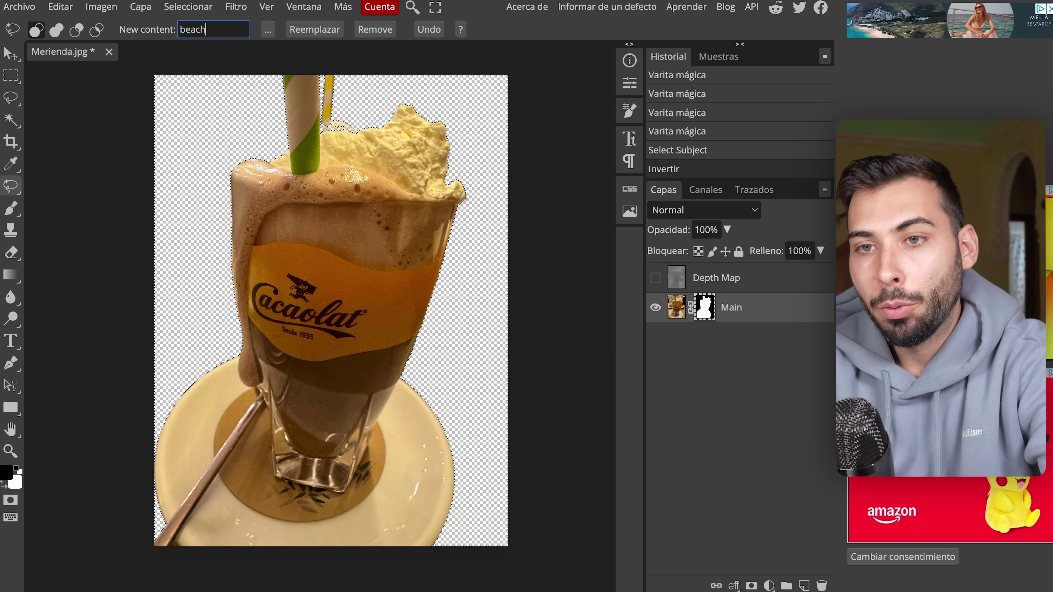
left_click(337, 28)
left_click(647, 103)
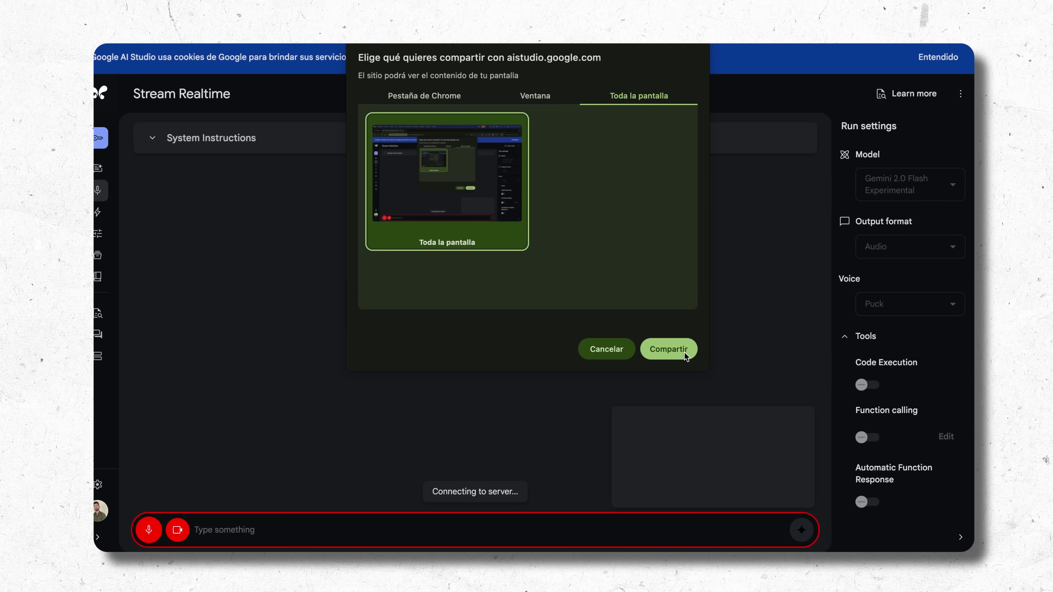
Choose Screen as the video source and share the entire screen with Gemini.
left_click(684, 352)
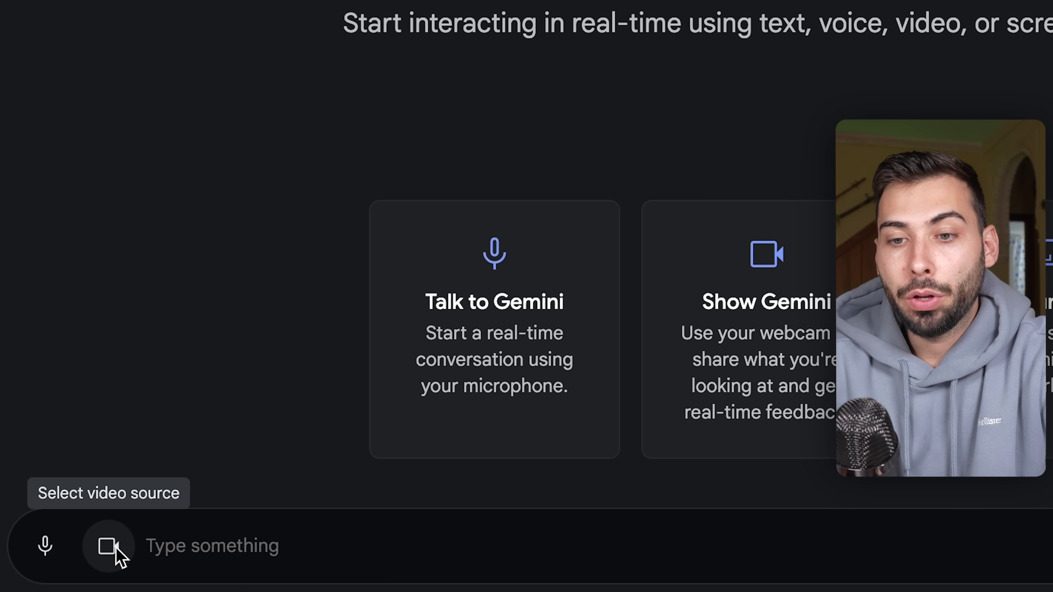
left_click(116, 546)
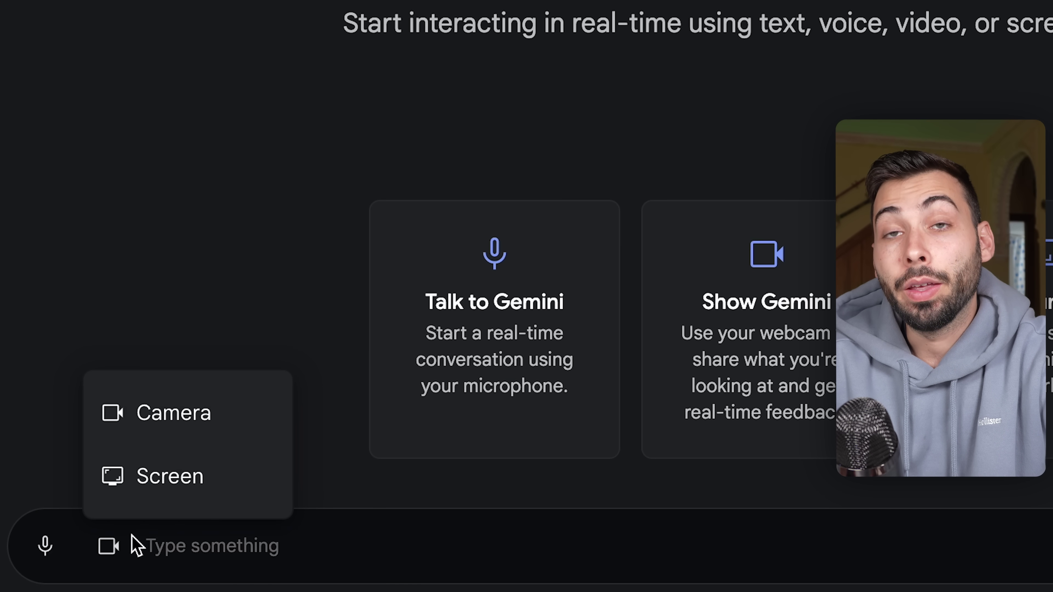
left_click(143, 488)
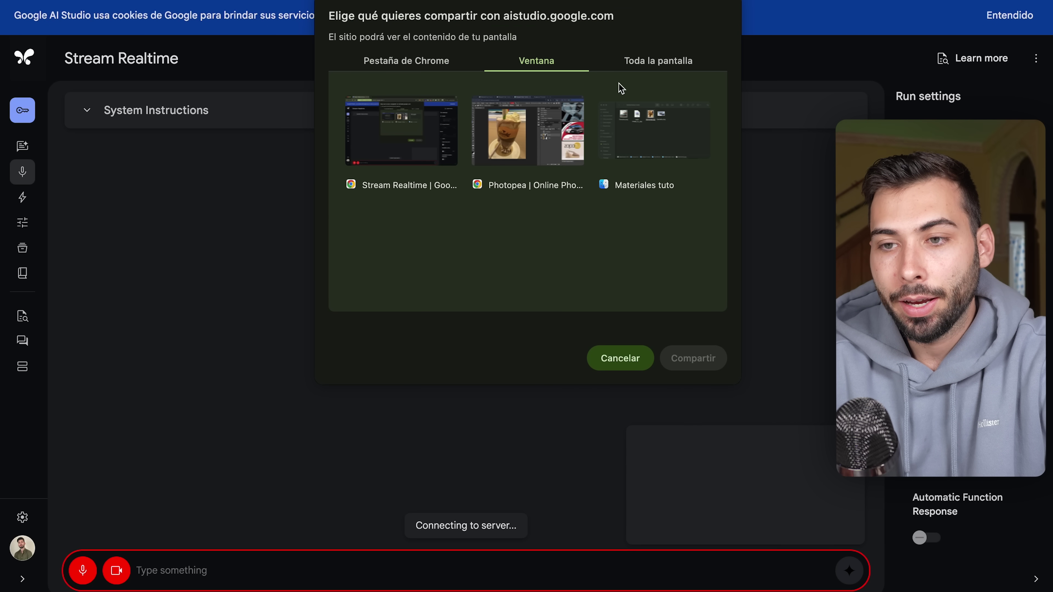
left_click(626, 63)
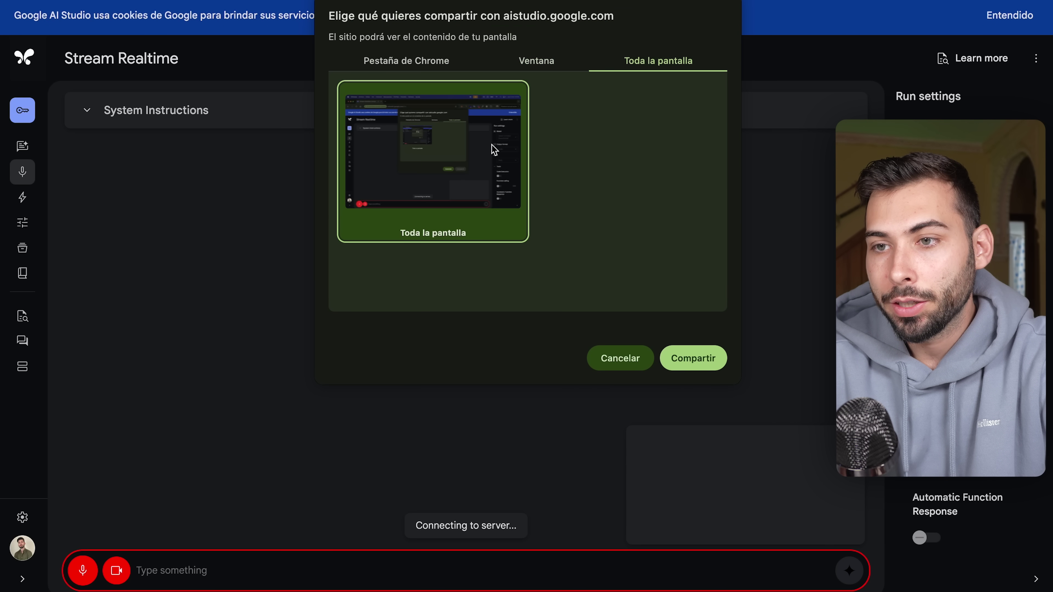
left_click(713, 365)
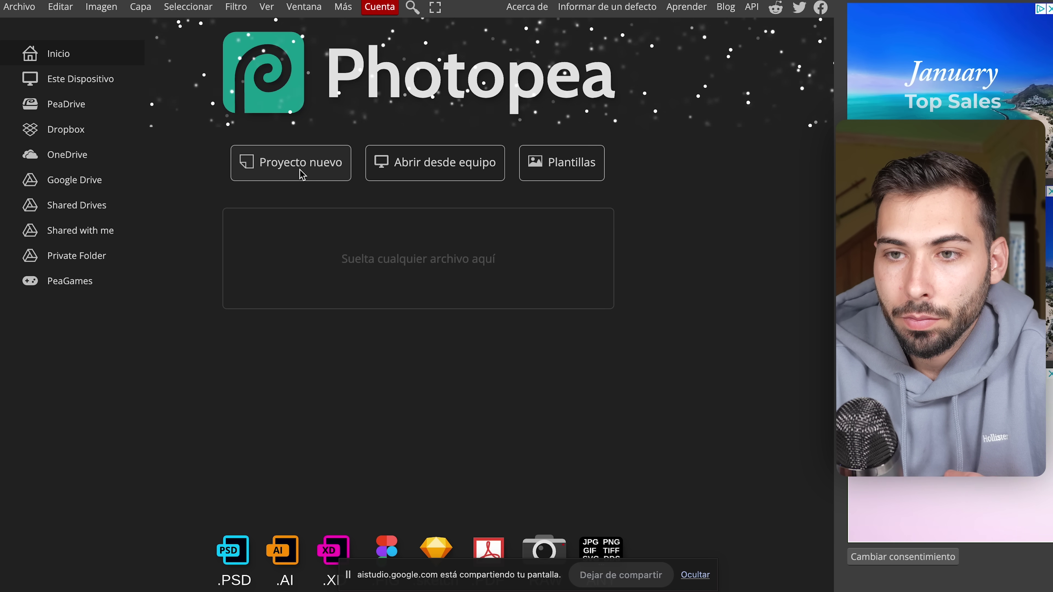
Pick the Instagram 1080 x 1080 new-project preset, then close the dialog without creating it.
left_click(313, 174)
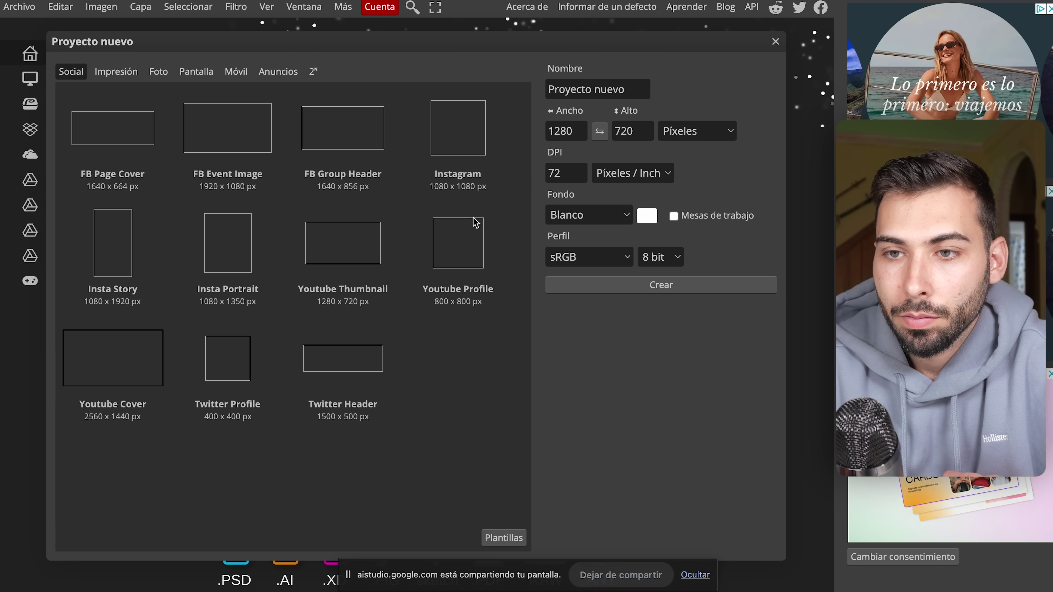
left_click(466, 144)
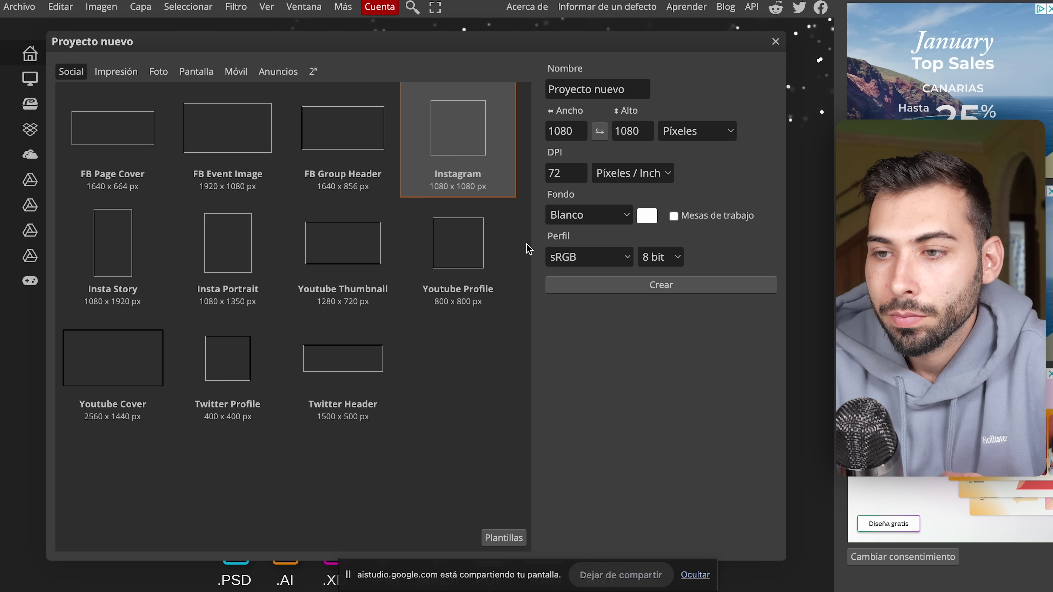
left_click(775, 42)
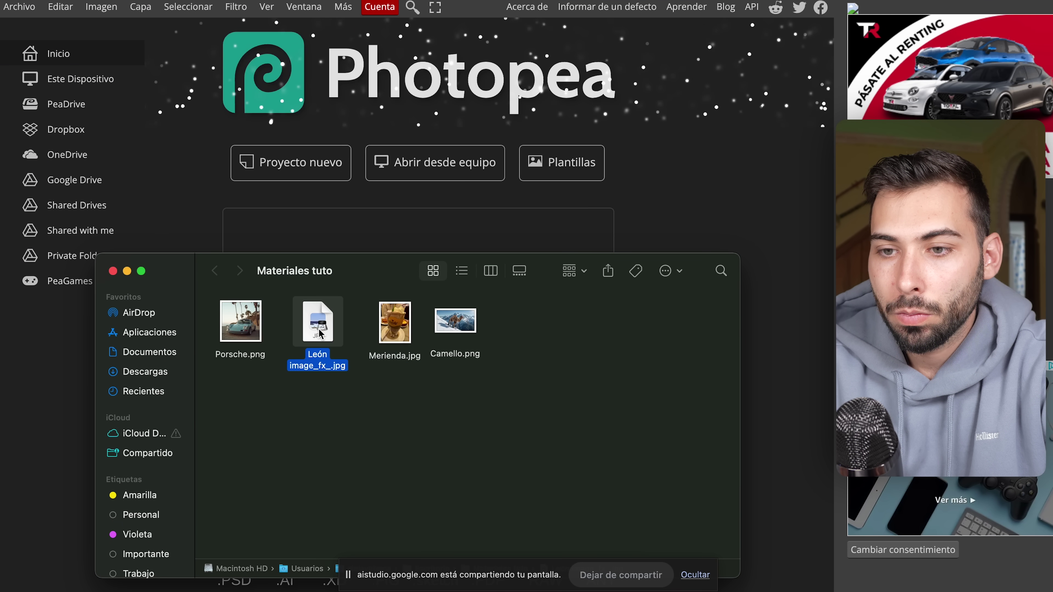
Drag León image_fx_.png into Photopea and zoom into the lion's face outlines.
left_click_drag(374, 247, 421, 214)
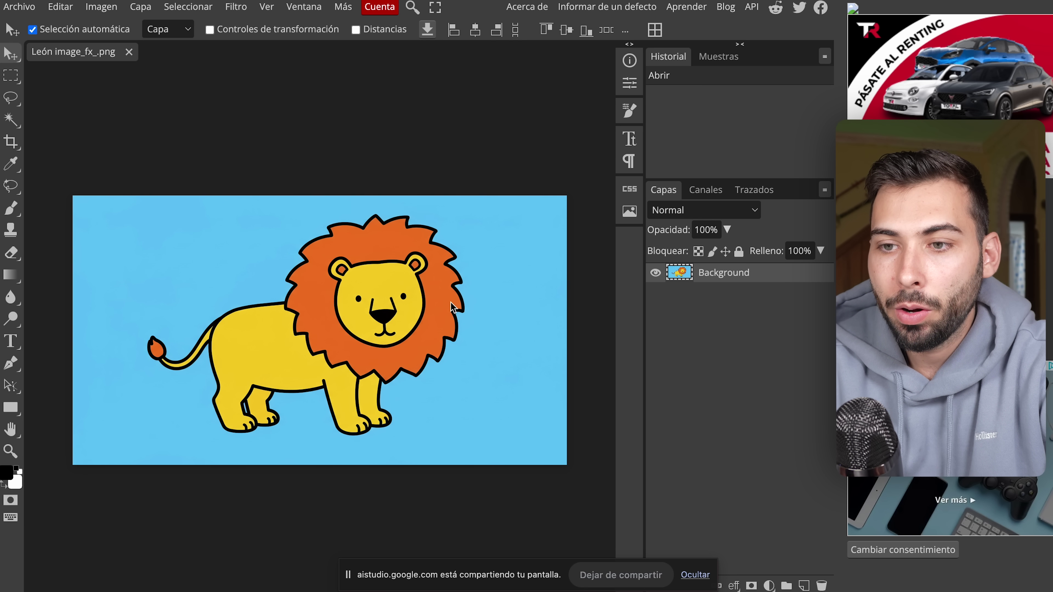
scroll(385, 307, "up", 3)
scroll(374, 309, "up", 3)
scroll(305, 325, "up", 3)
scroll(307, 324, "up", 3)
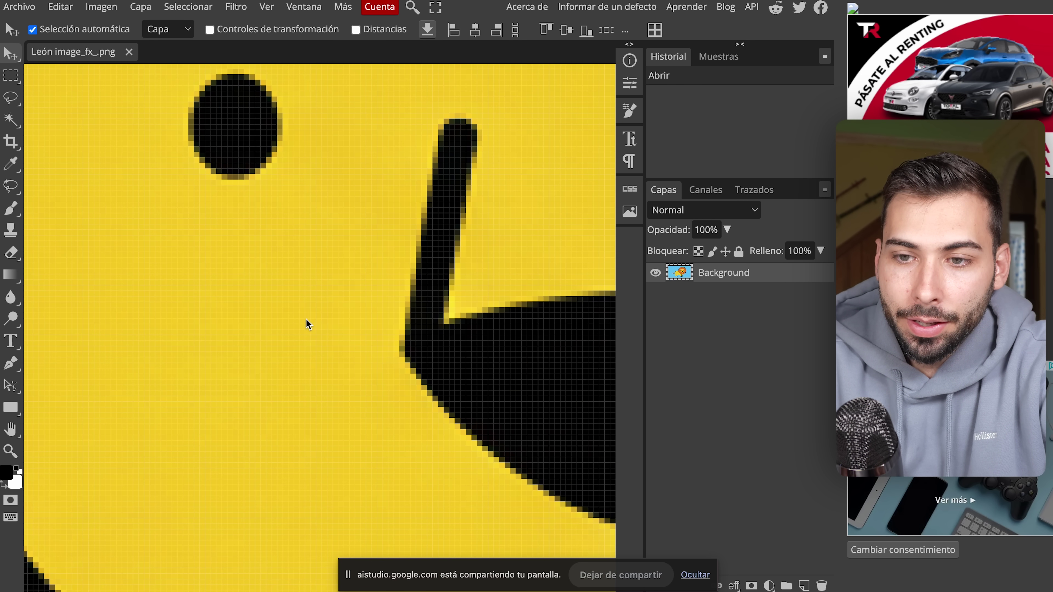
scroll(307, 324, "up", 2)
scroll(377, 322, "up", 2)
scroll(377, 322, "up", 2)
scroll(377, 322, "up", 2)
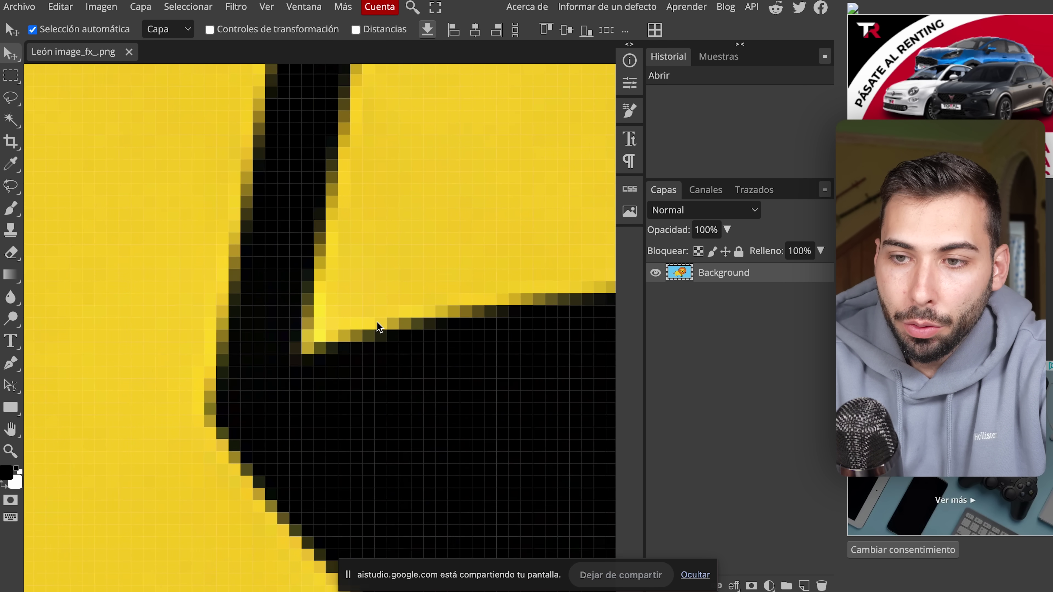
Zoom back out from the lion's face to view more of the image.
scroll(377, 322, "down", 3)
scroll(377, 322, "down", 2)
scroll(377, 322, "down", 1)
scroll(377, 322, "down", 1)
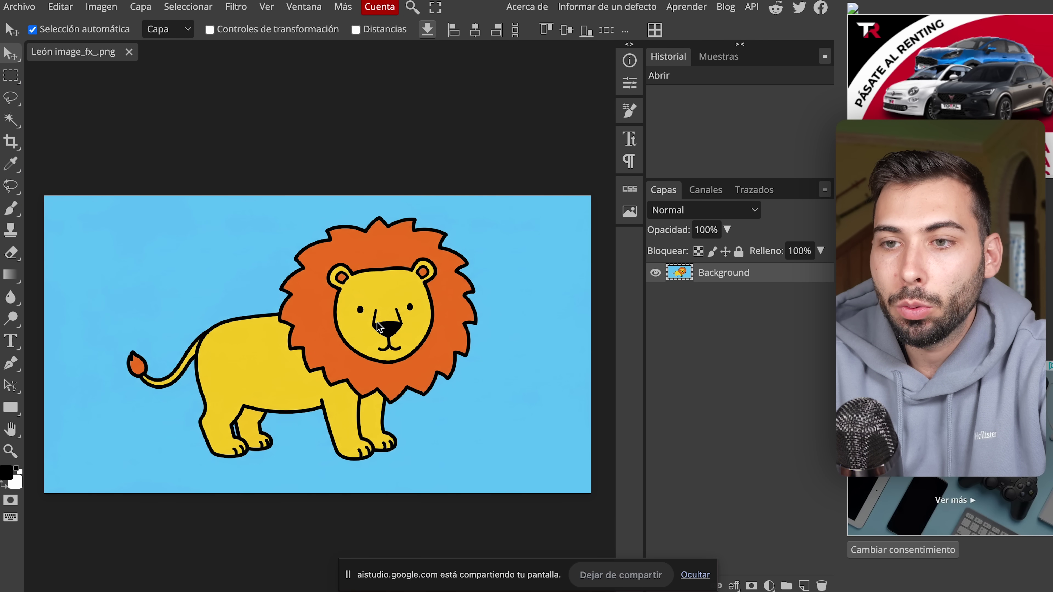
scroll(377, 322, "up", 2)
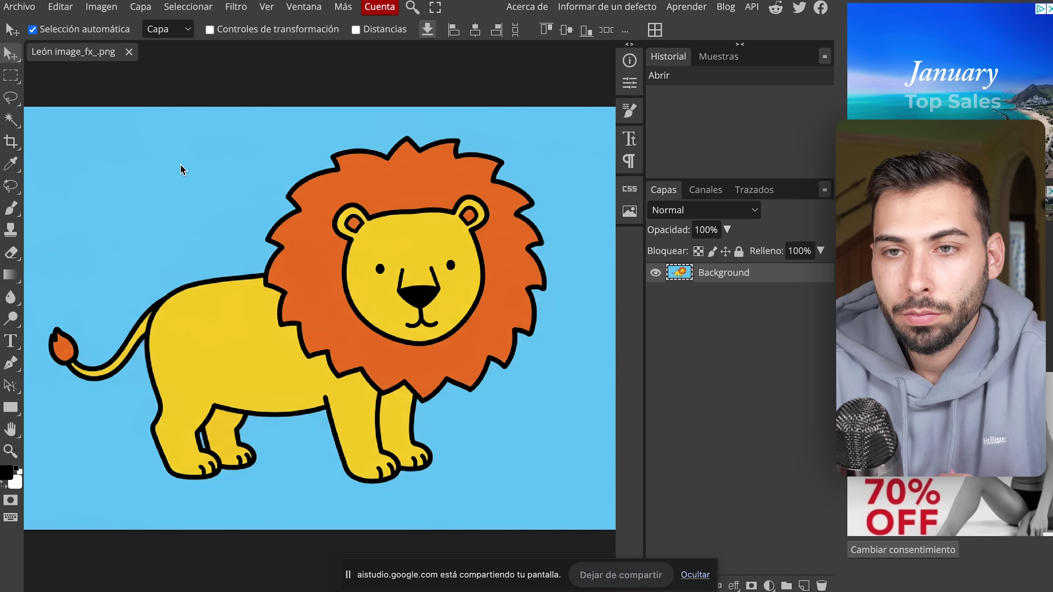
left_click(101, 6)
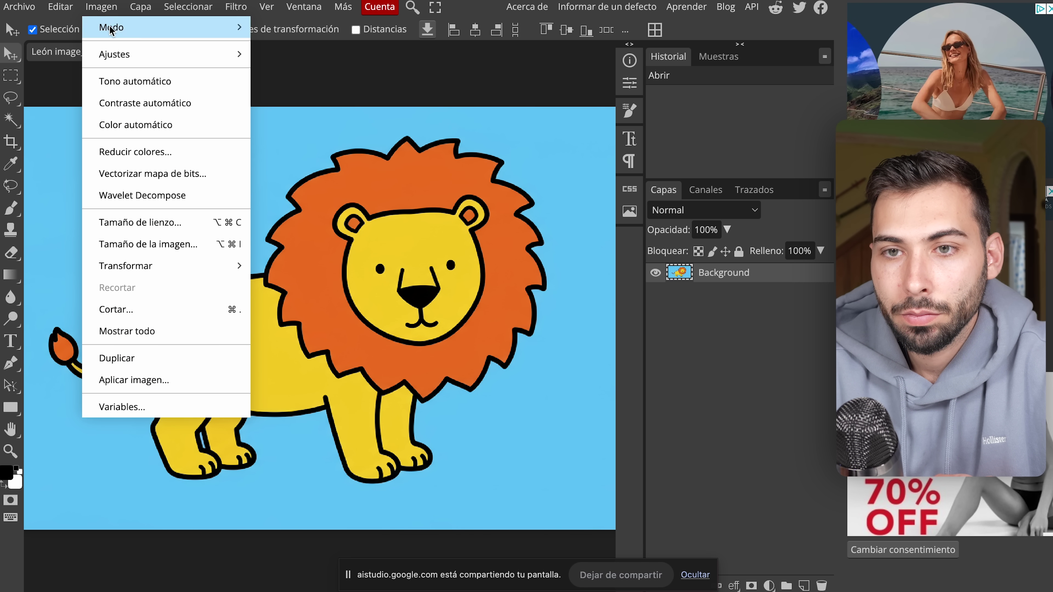
In the Vectorizar mapa de bits preview, zoom and pan to compare the lion's outline edges.
left_click(151, 179)
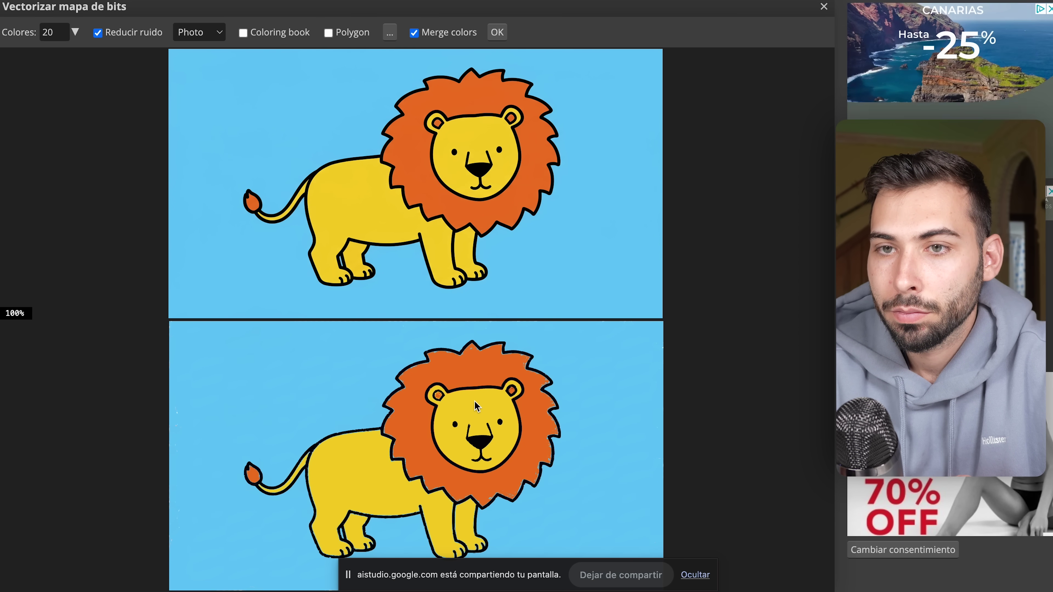
scroll(476, 406, "up", 3)
scroll(477, 406, "up", 2)
scroll(476, 406, "up", 2)
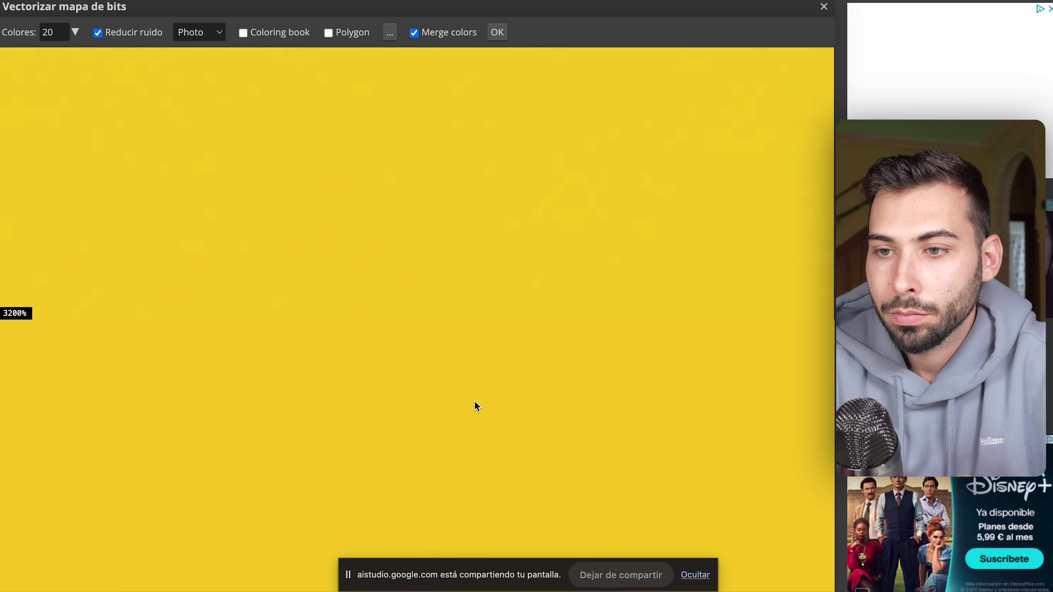
scroll(475, 405, "down", 3)
scroll(475, 405, "down", 2)
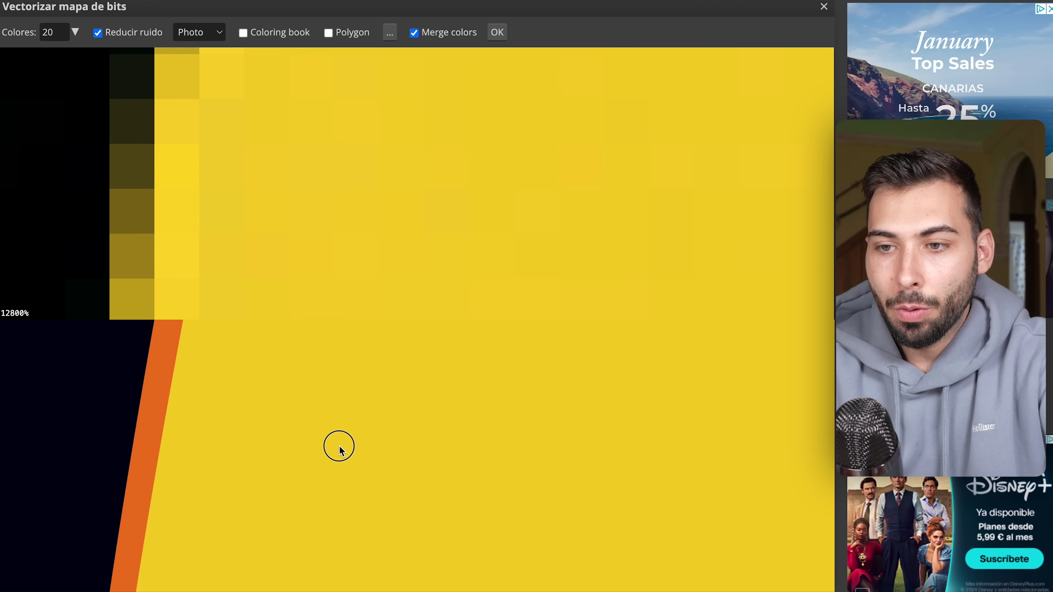
scroll(597, 478, "down", 3)
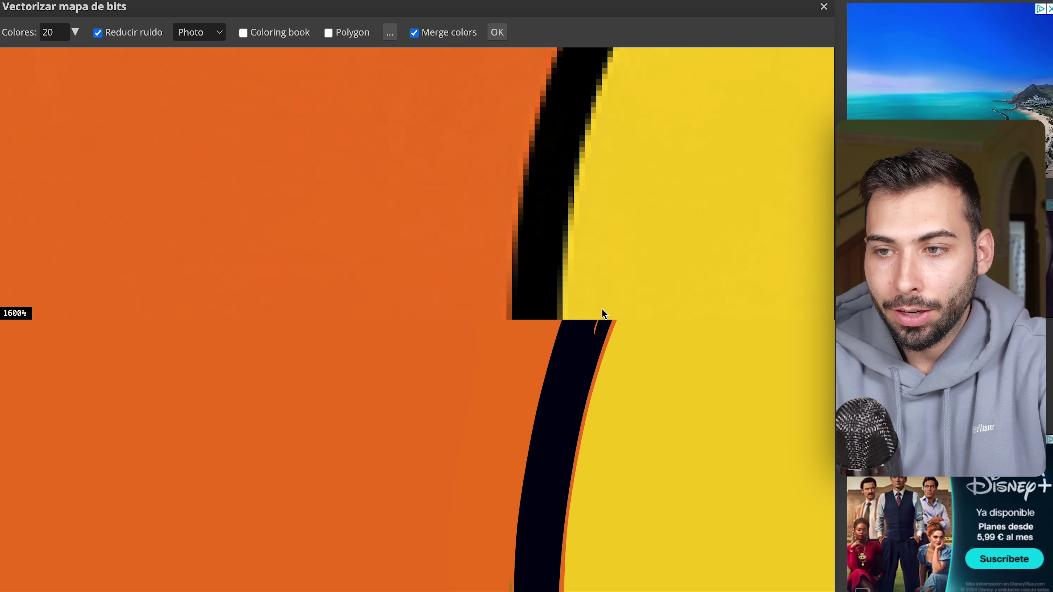
left_click_drag(555, 433, 564, 357)
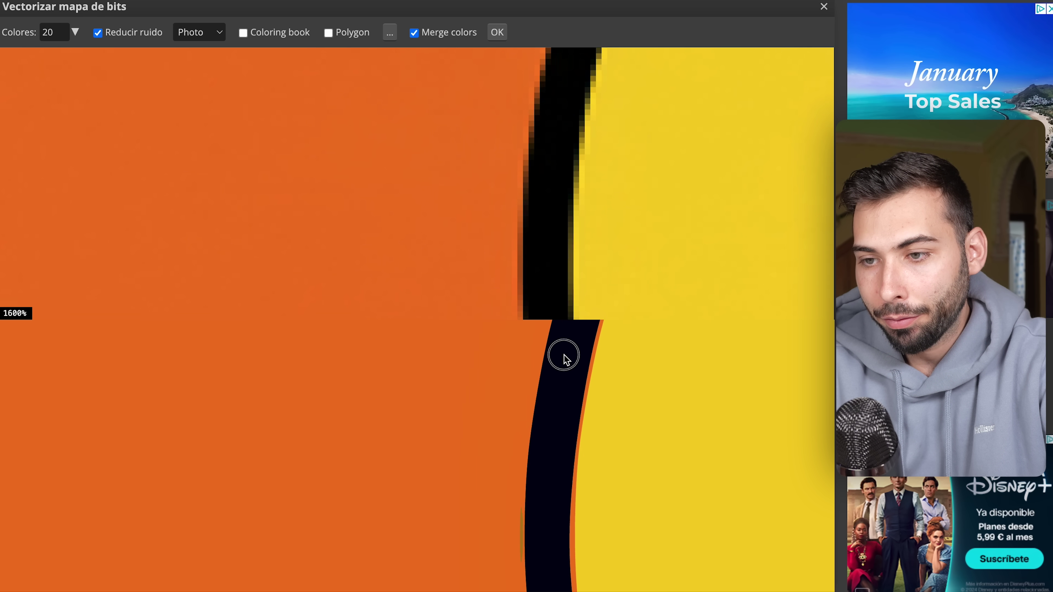
scroll(570, 232, "down", 2)
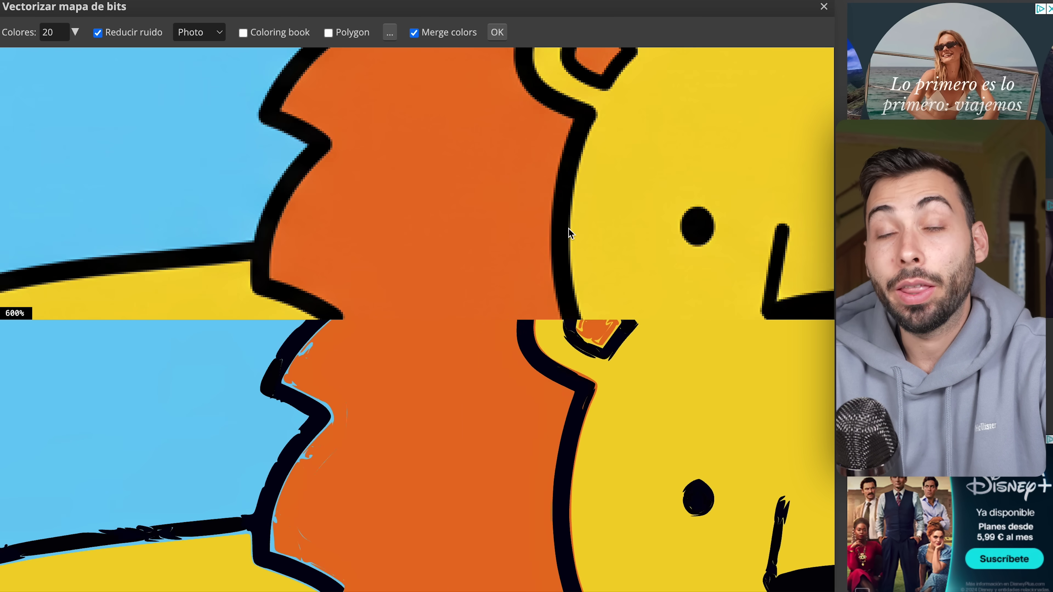
scroll(570, 234, "down", 2)
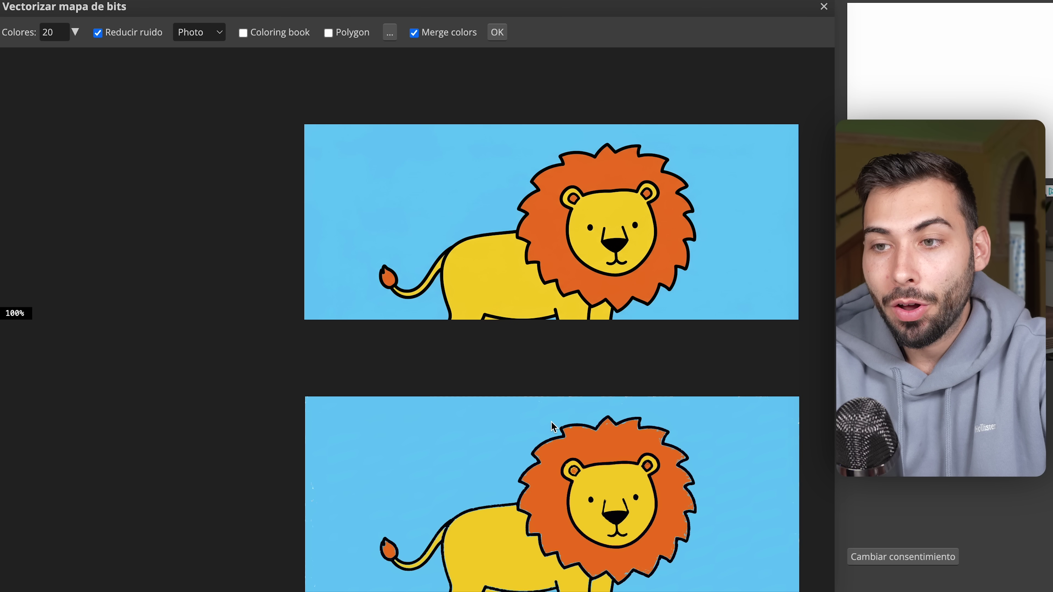
scroll(553, 428, "up", 1)
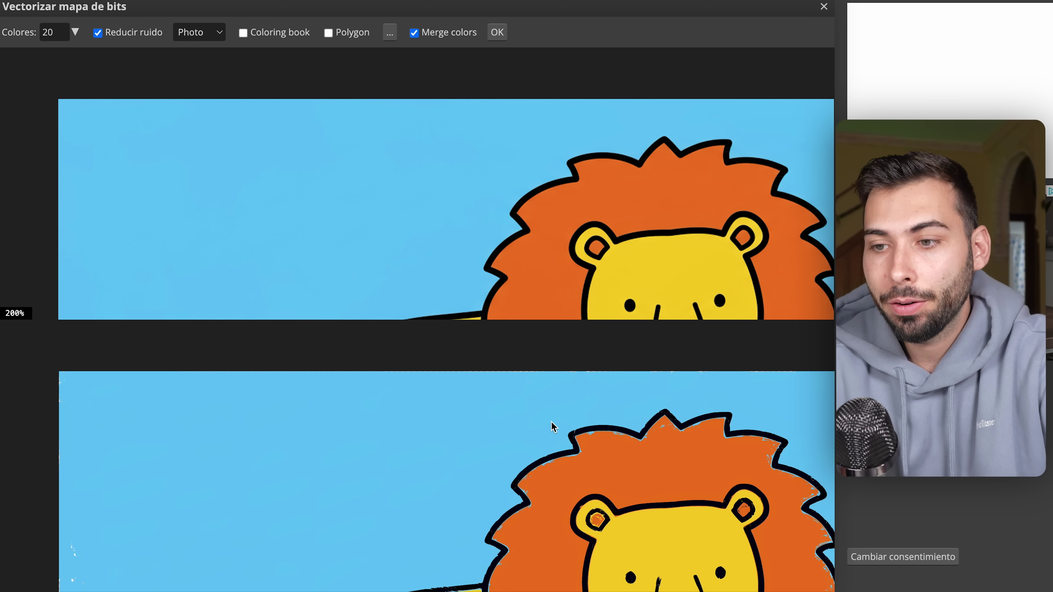
Set Colores to 4, check the preview, and confirm to create Path 0–9 layers.
left_click(76, 45)
scroll(381, 410, "down", 3)
scroll(381, 410, "up", 2)
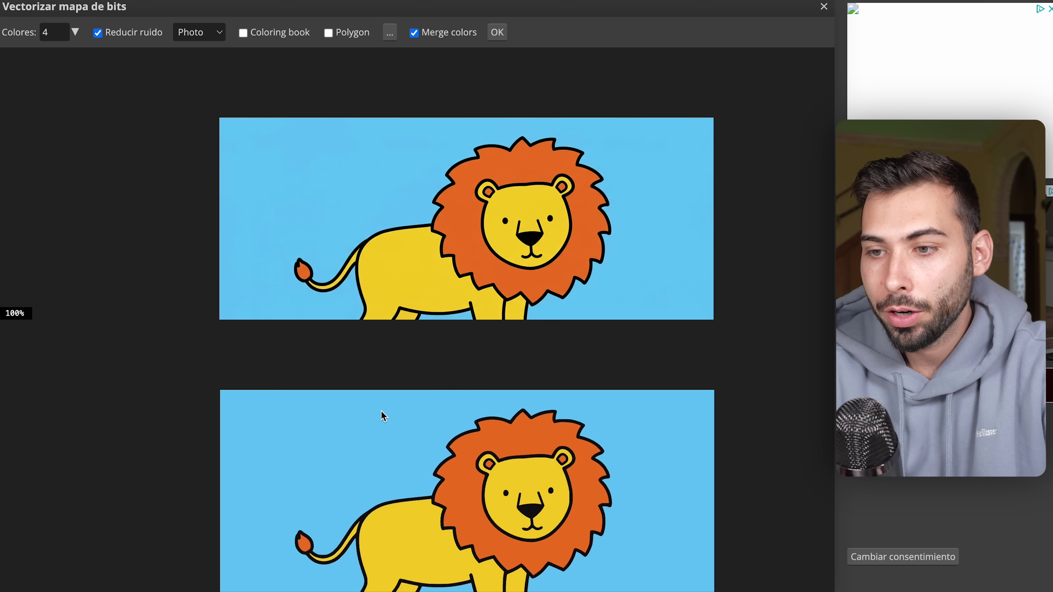
scroll(381, 411, "up", 1)
scroll(753, 510, "up", 4)
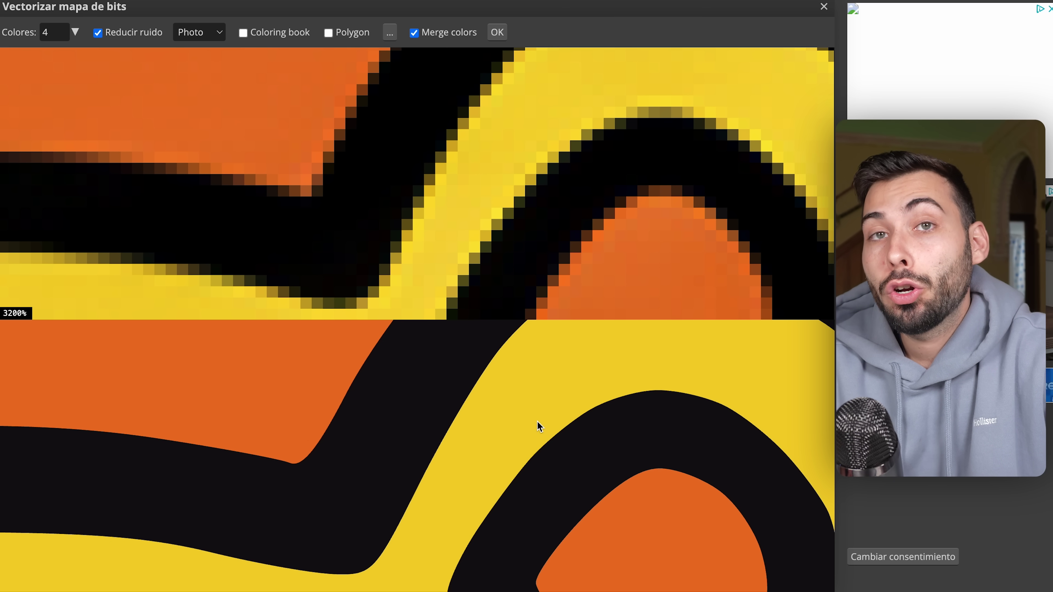
left_click(498, 33)
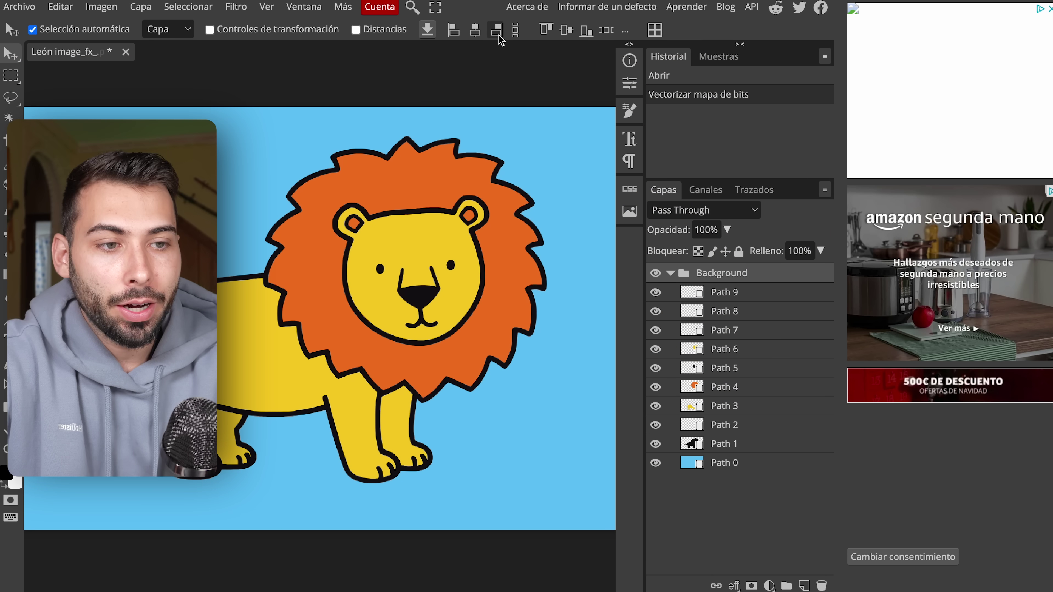